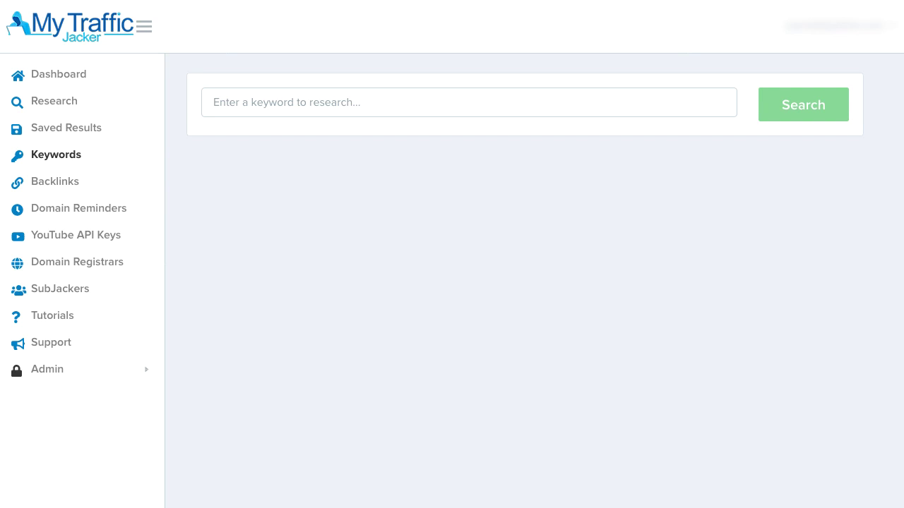
- Search for keyword suggestions for "weight loss"
click(304, 99)
text(we)
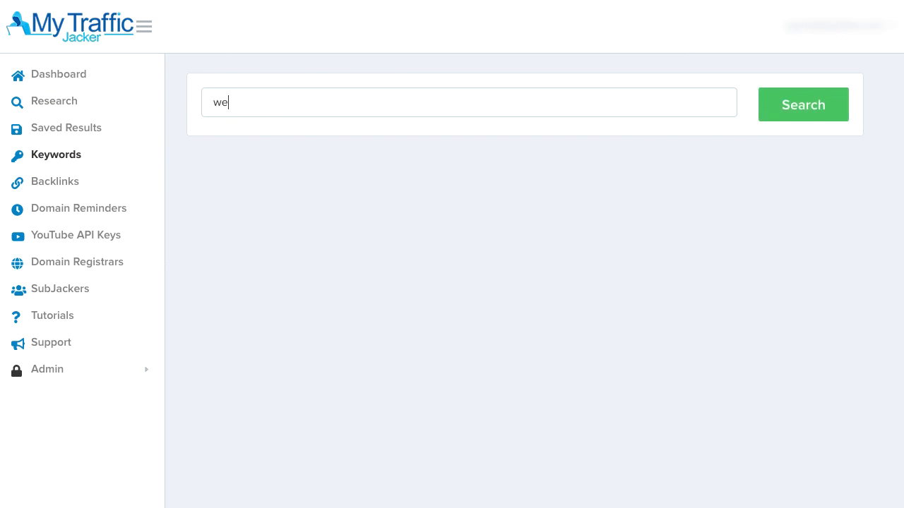
text(ightlloss)
click(803, 105)
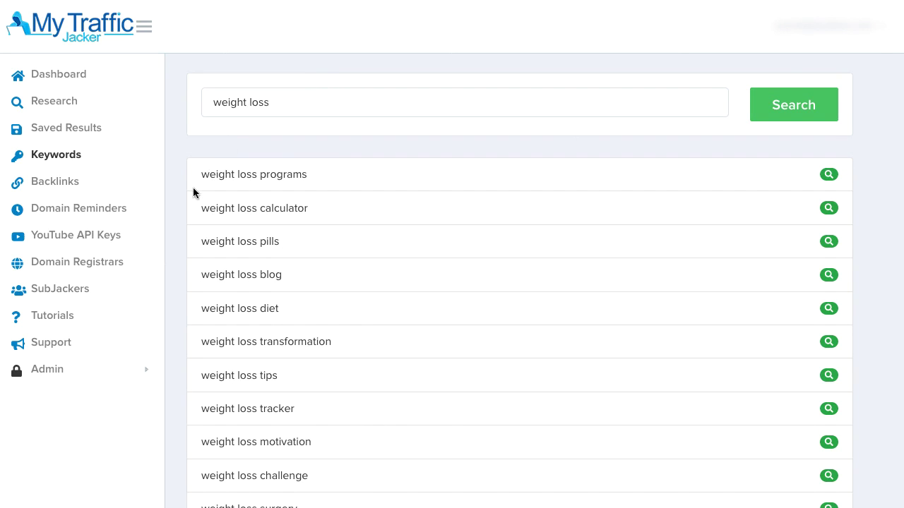
- Look through the suggested weight loss keywords for a suitable niche phrase to research
scroll(193, 187, down, 1)
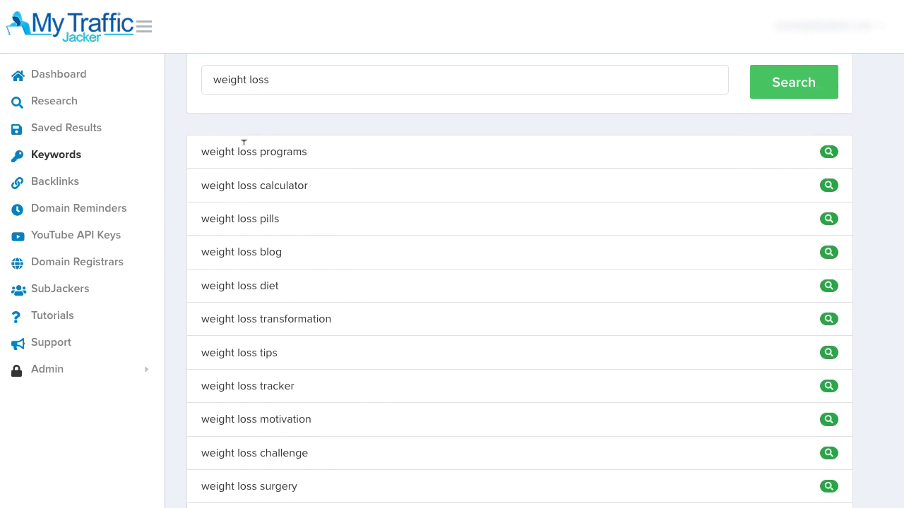
drag(240, 152, 307, 160)
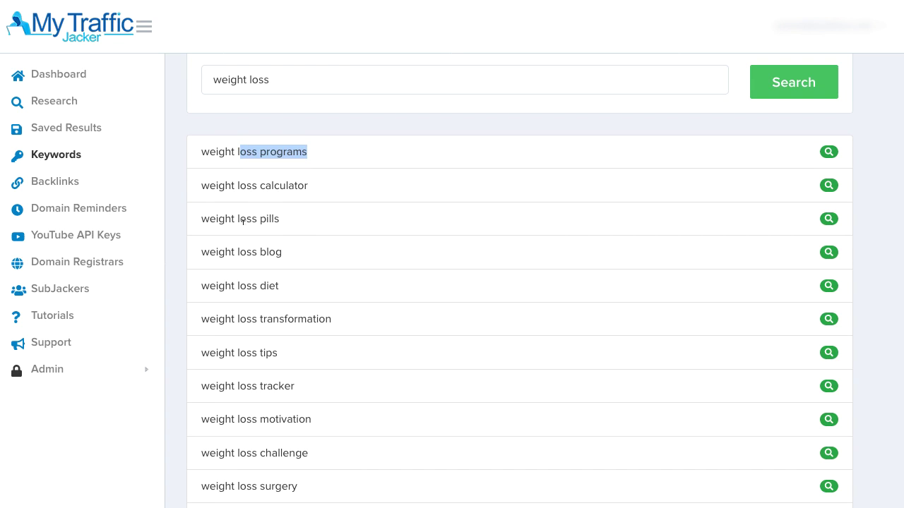
drag(236, 219, 293, 223)
scroll(300, 224, down, 3)
click(240, 248)
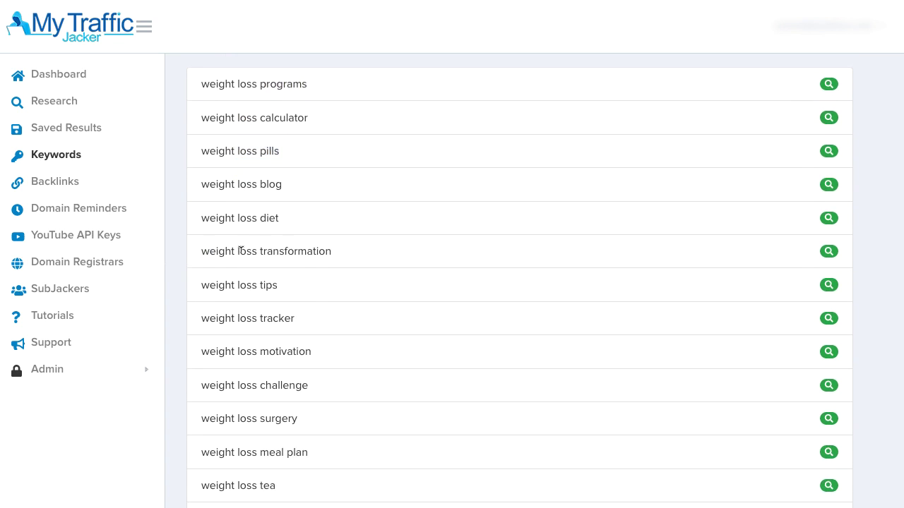
drag(209, 251, 352, 259)
scroll(350, 266, down, 3)
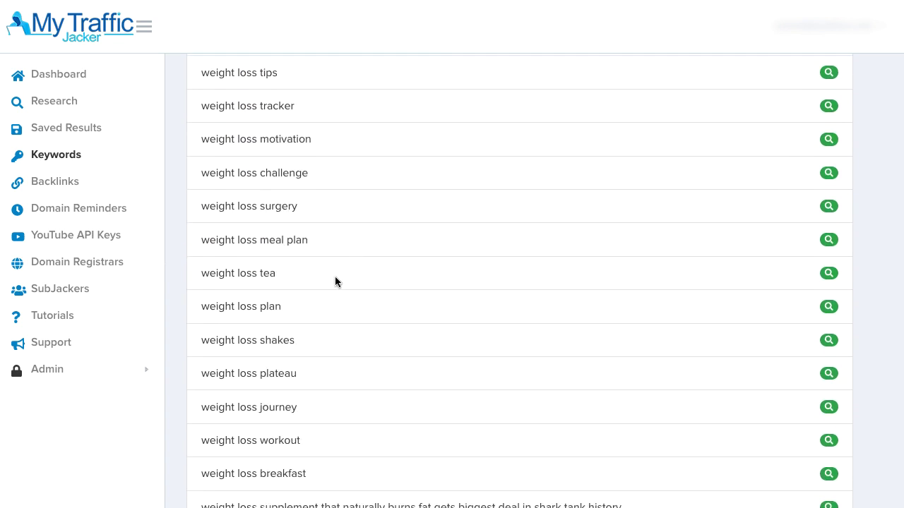
drag(240, 341, 319, 343)
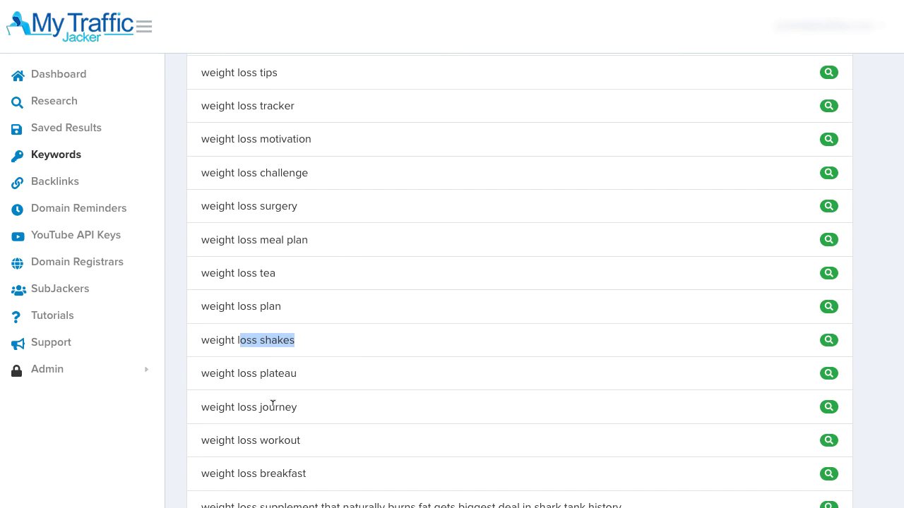
- Start a new research from the suggested keyword "weight loss journey"
drag(262, 405, 291, 407)
click(317, 411)
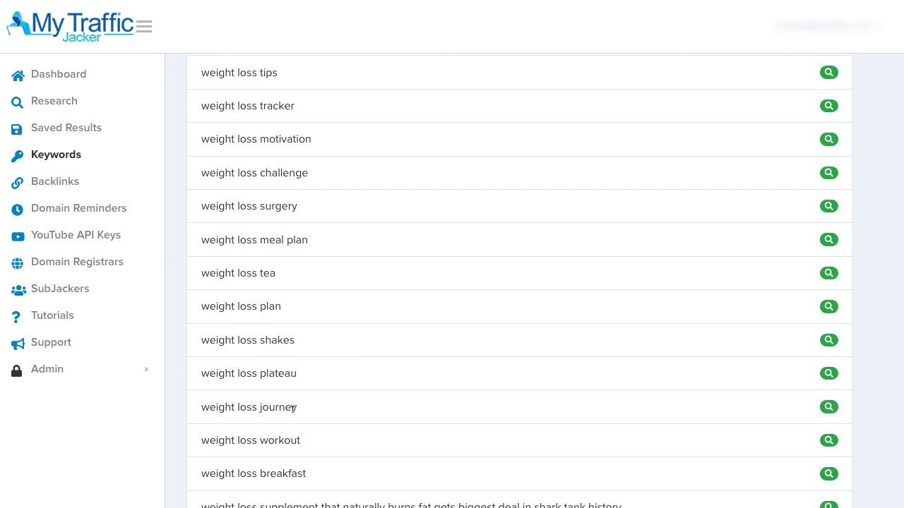
drag(202, 408, 226, 409)
click(327, 408)
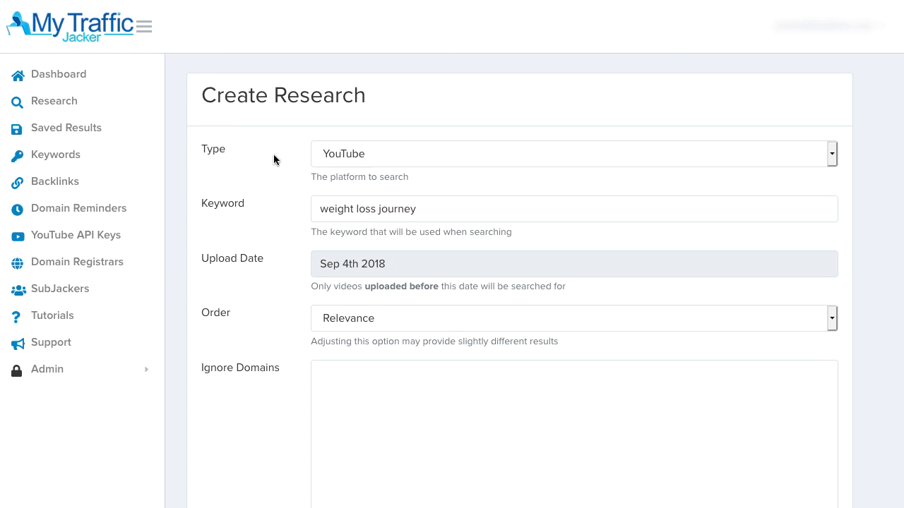
- Switch the research type to Wikipedia and back to YouTube, keeping the keyword "weight loss journey"
drag(329, 174, 404, 170)
click(406, 169)
click(360, 154)
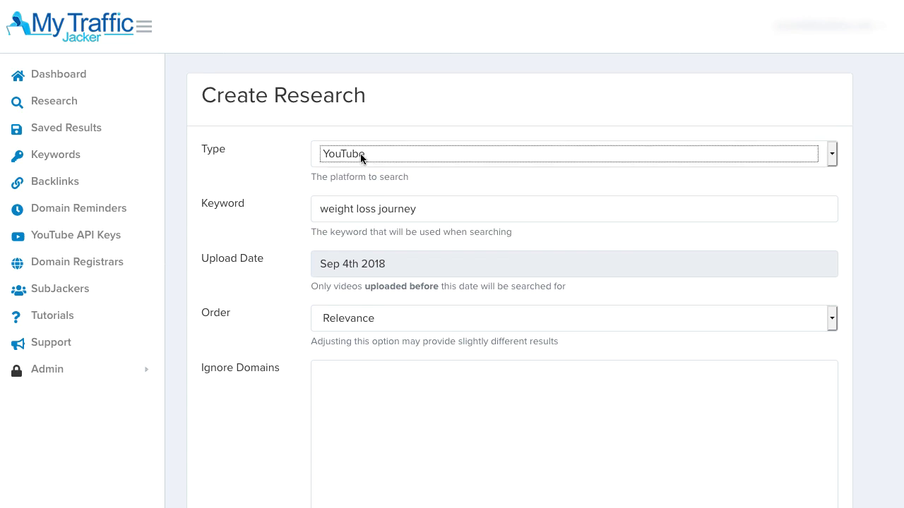
click(288, 164)
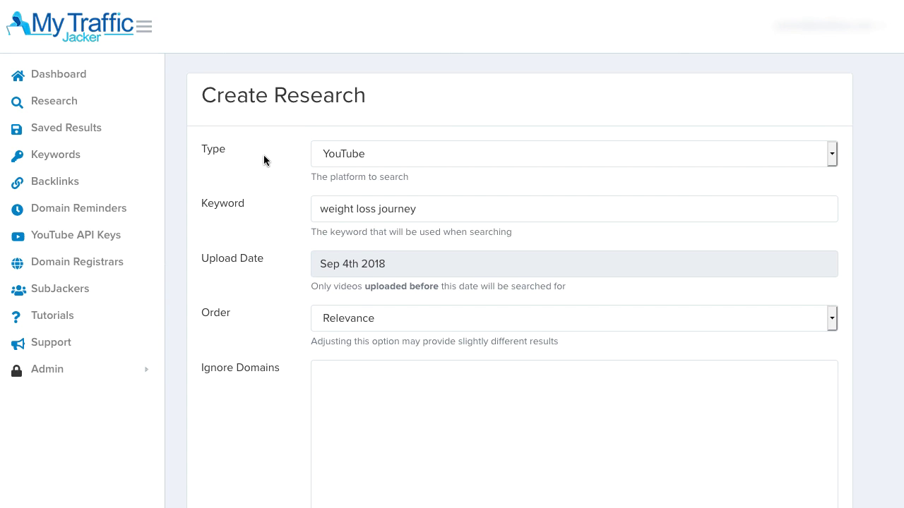
click(375, 154)
click(332, 160)
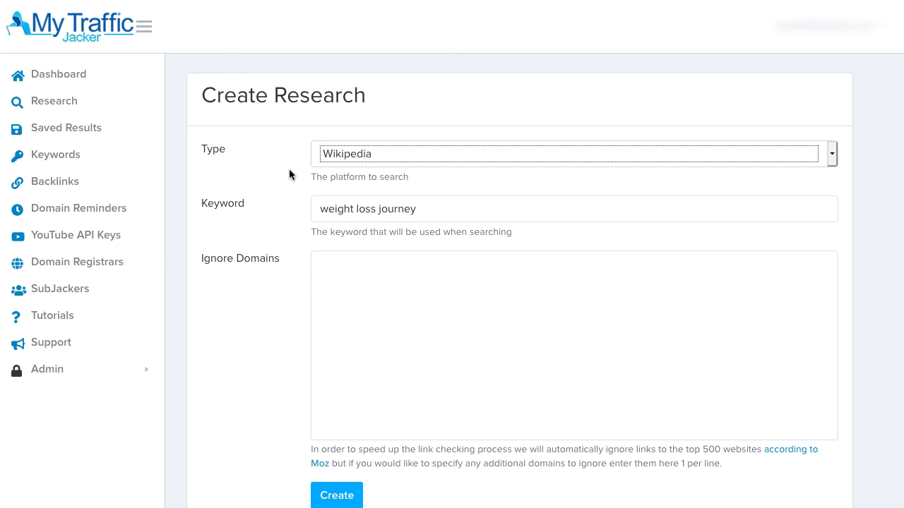
drag(350, 209, 322, 209)
click(423, 207)
click(357, 208)
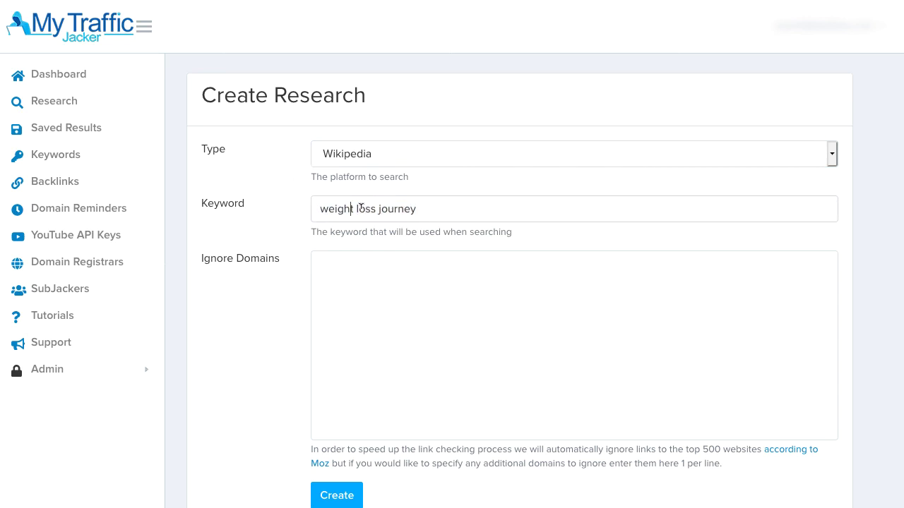
click(355, 151)
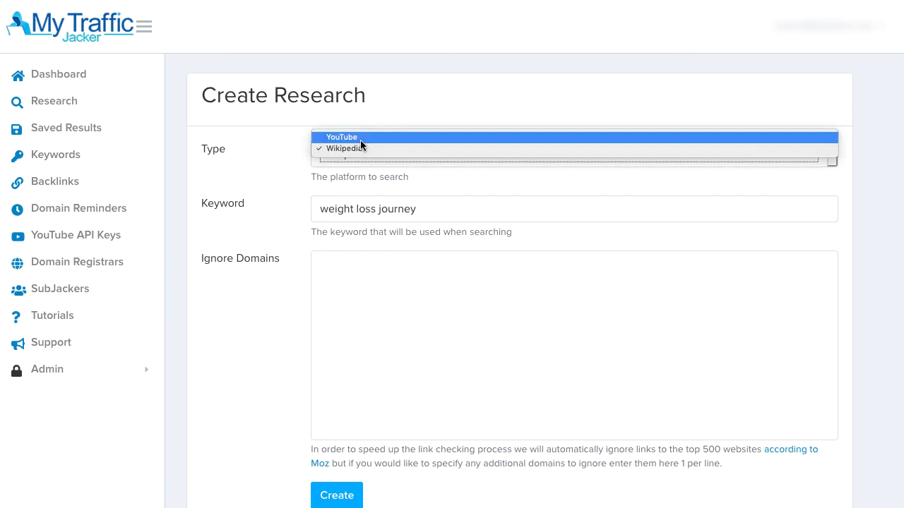
click(360, 138)
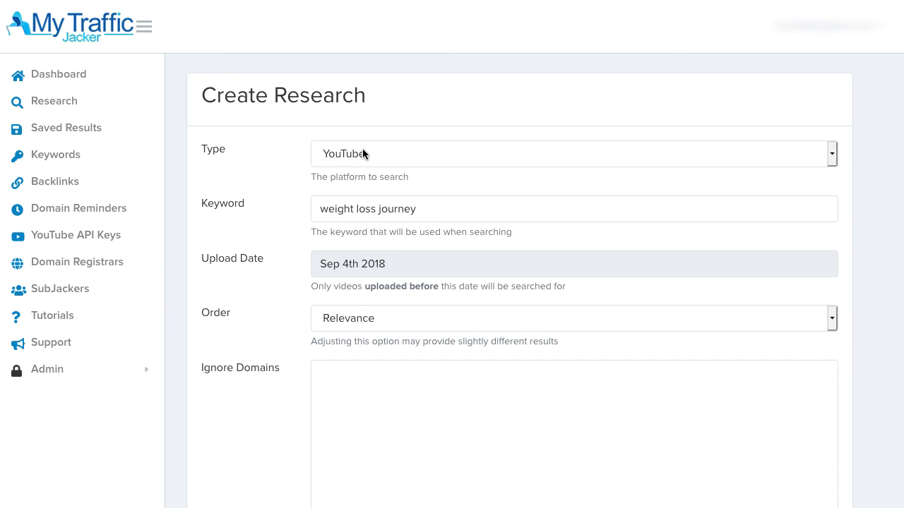
- Set the upload date limit for the "weight loss journey" video search to September 4, 2018
drag(413, 208, 291, 211)
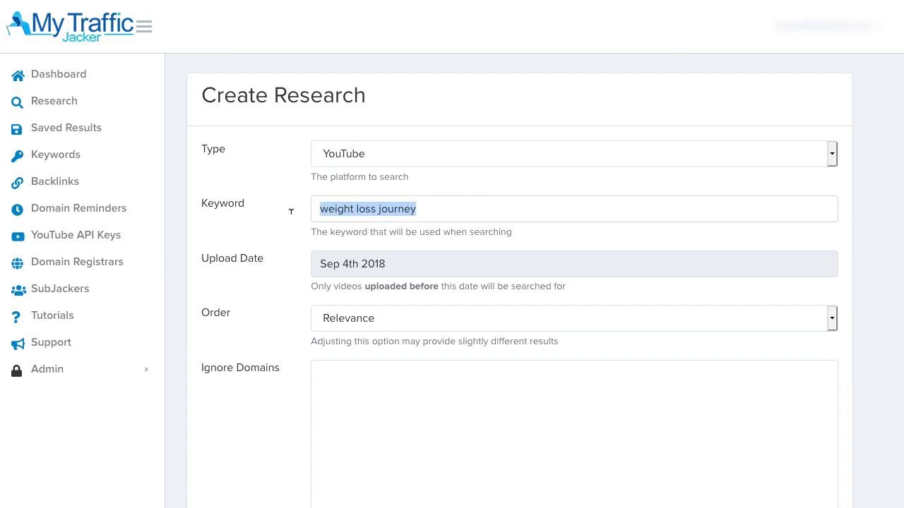
click(342, 209)
scroll(292, 248, down, 1)
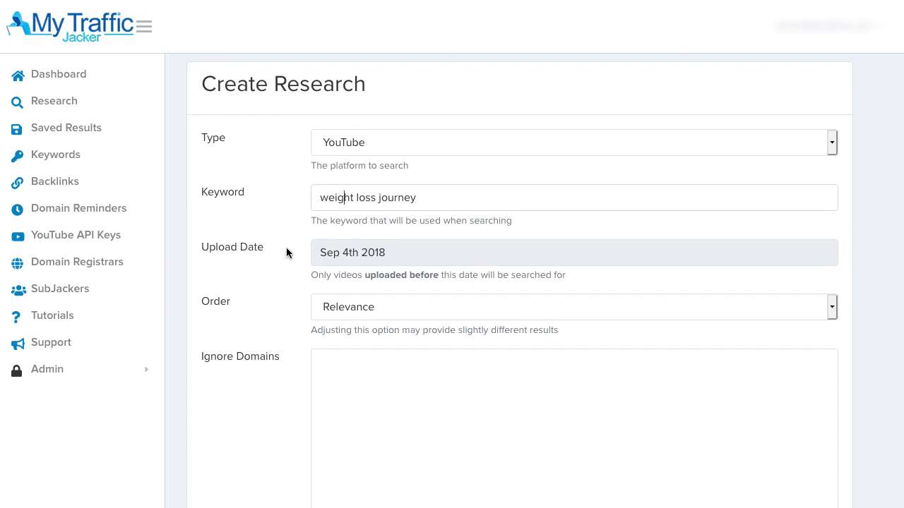
click(329, 258)
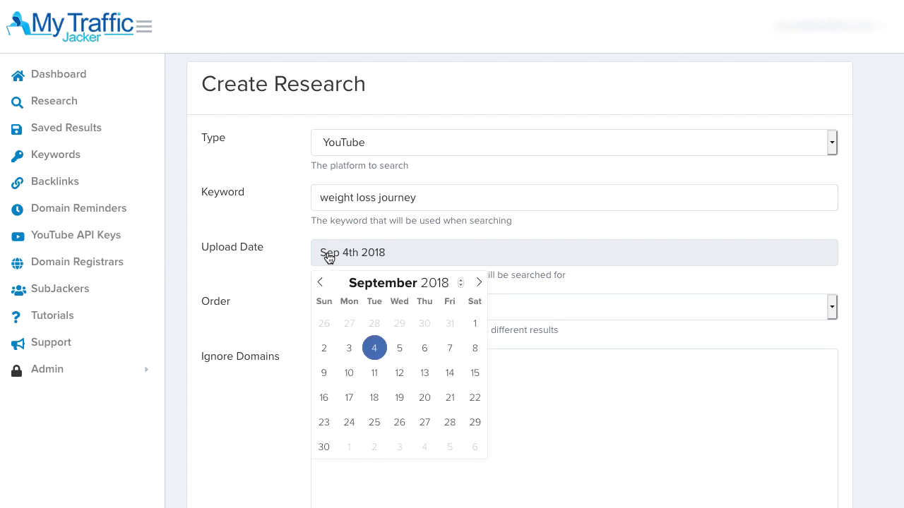
click(376, 347)
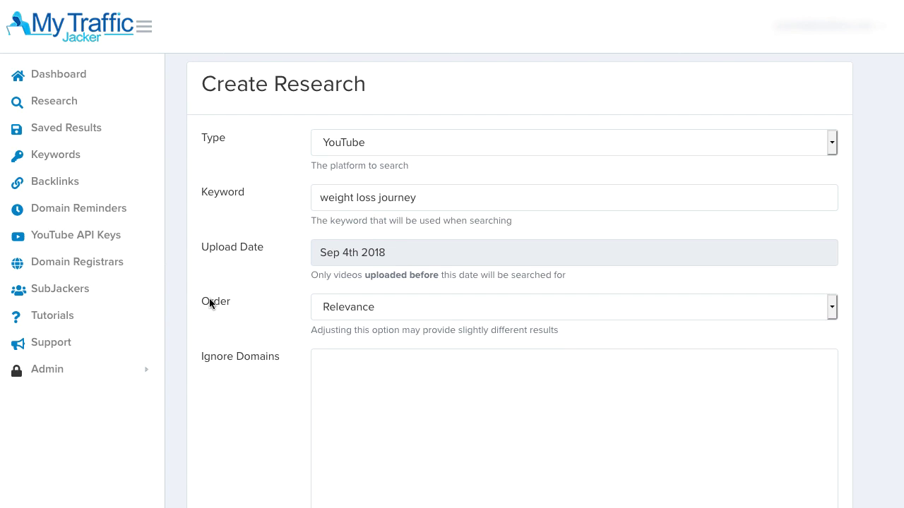
- Switch the result order to View Count and back to Relevance
click(333, 309)
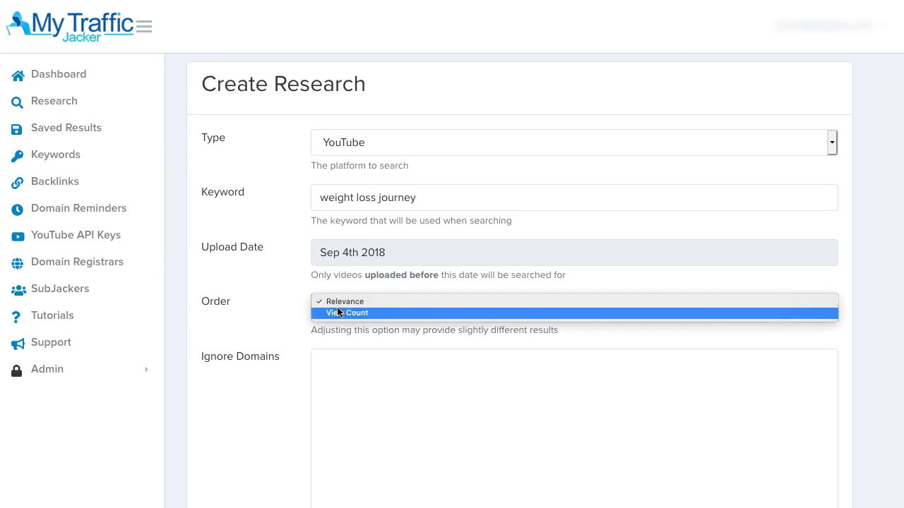
click(337, 312)
click(342, 303)
click(324, 290)
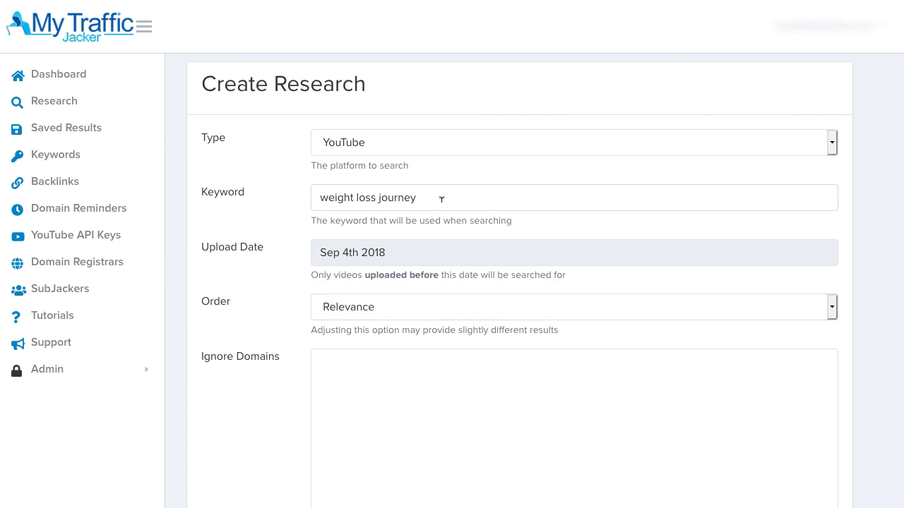
drag(426, 200, 335, 196)
click(338, 197)
click(393, 306)
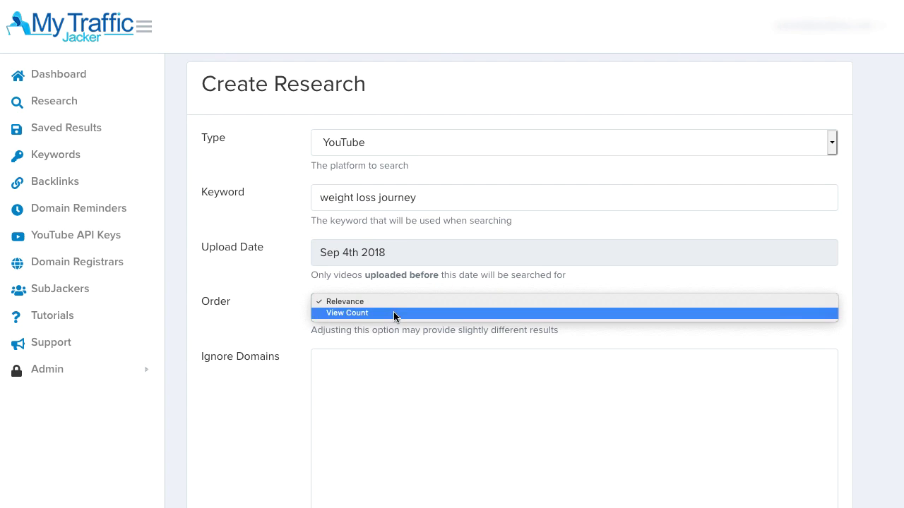
click(393, 313)
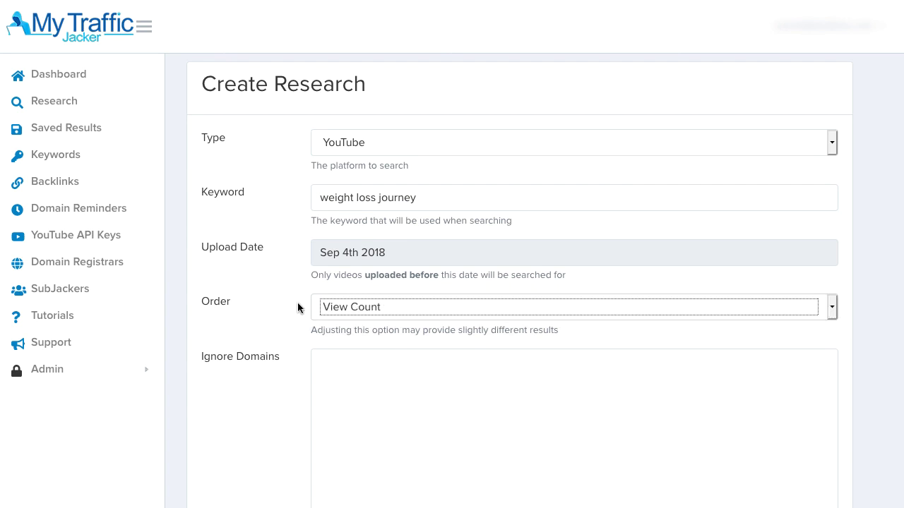
drag(434, 195, 319, 197)
click(415, 198)
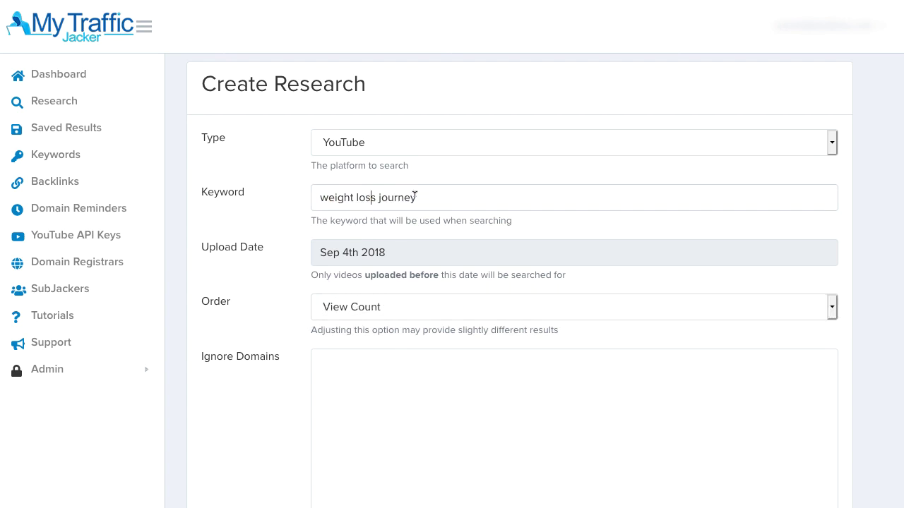
click(383, 310)
click(382, 290)
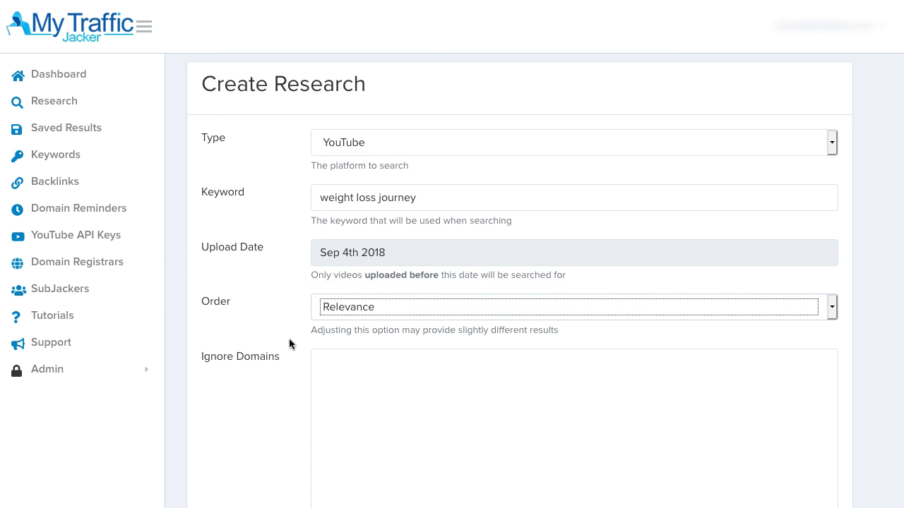
- Leave the ignored domains empty and create the YouTube research for "weight loss journey"
scroll(290, 335, down, 2)
scroll(325, 277, down, 2)
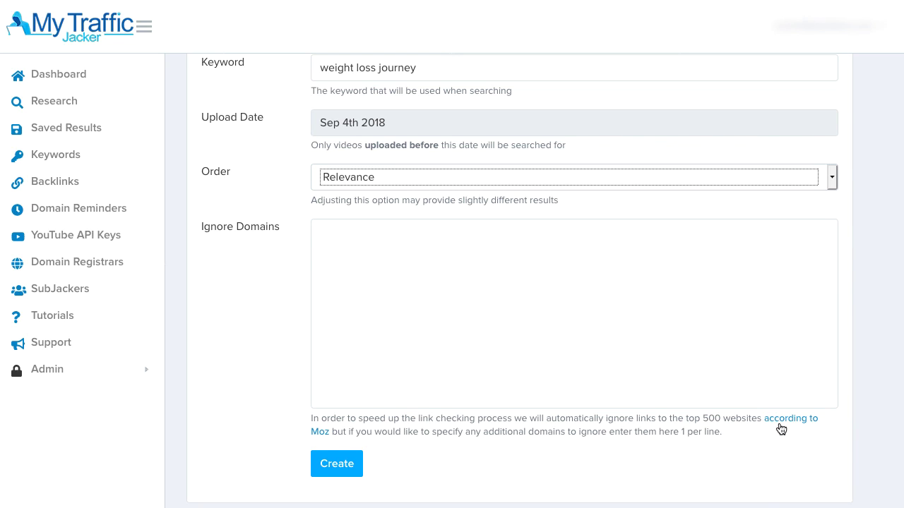
click(339, 295)
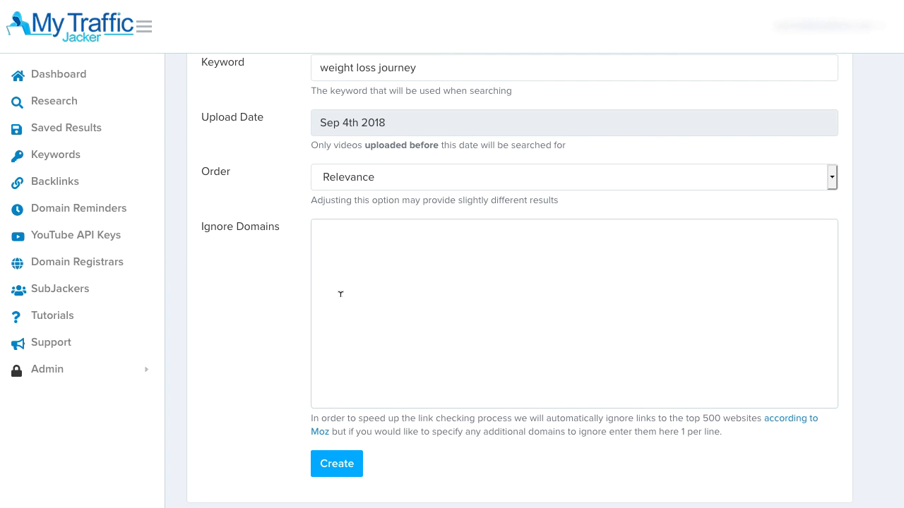
scroll(259, 420, up, 3)
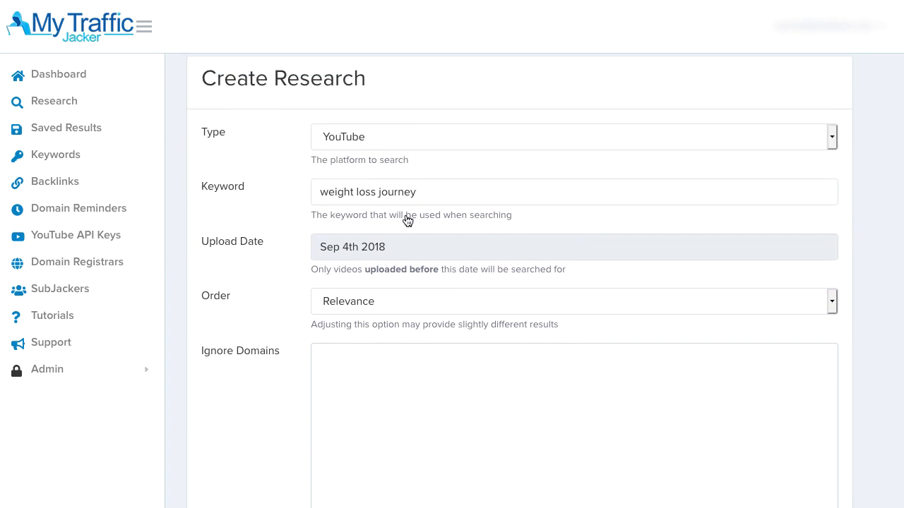
scroll(408, 221, down, 3)
click(331, 464)
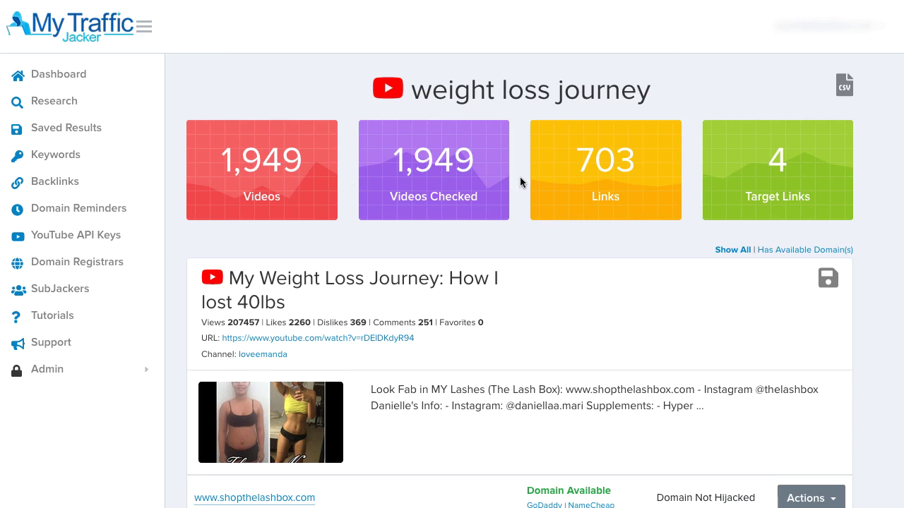
- Examine the research totals and the first video's view count, description link and domain availability
scroll(522, 181, down, 1)
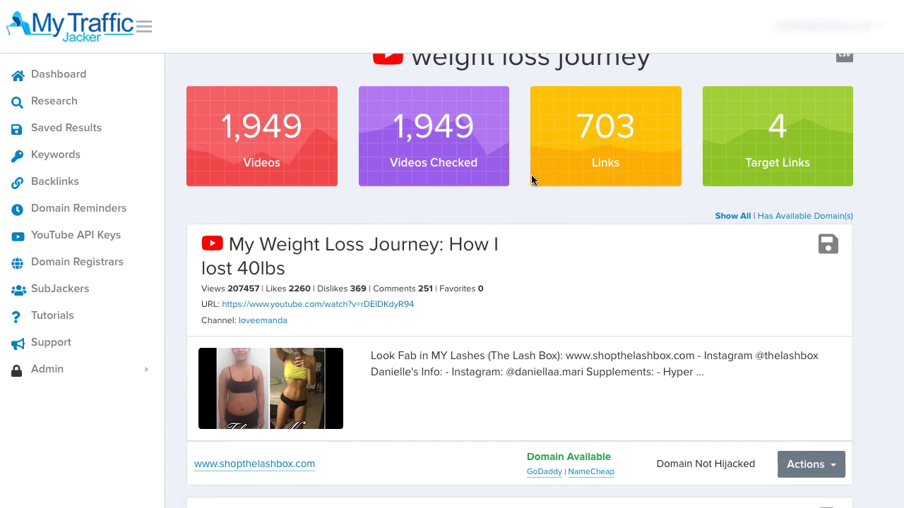
scroll(532, 180, up, 1)
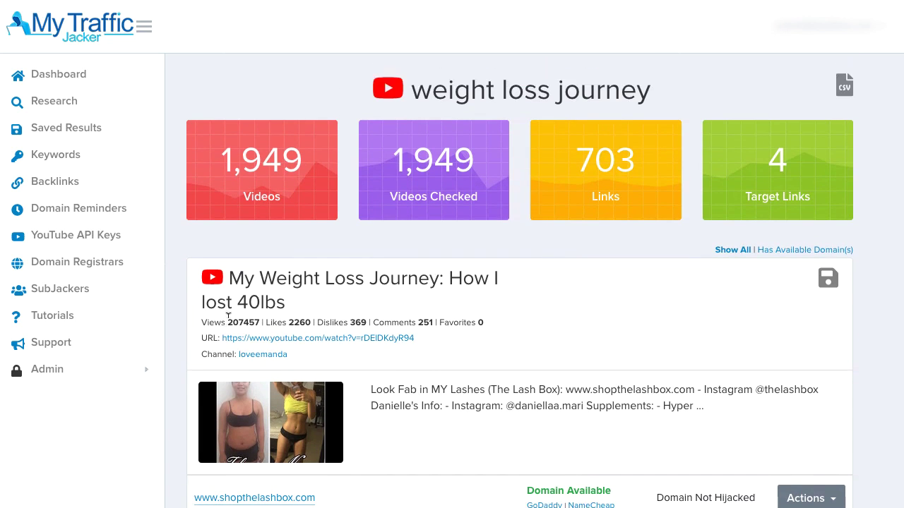
drag(227, 322, 260, 318)
click(255, 319)
scroll(365, 456, down, 1)
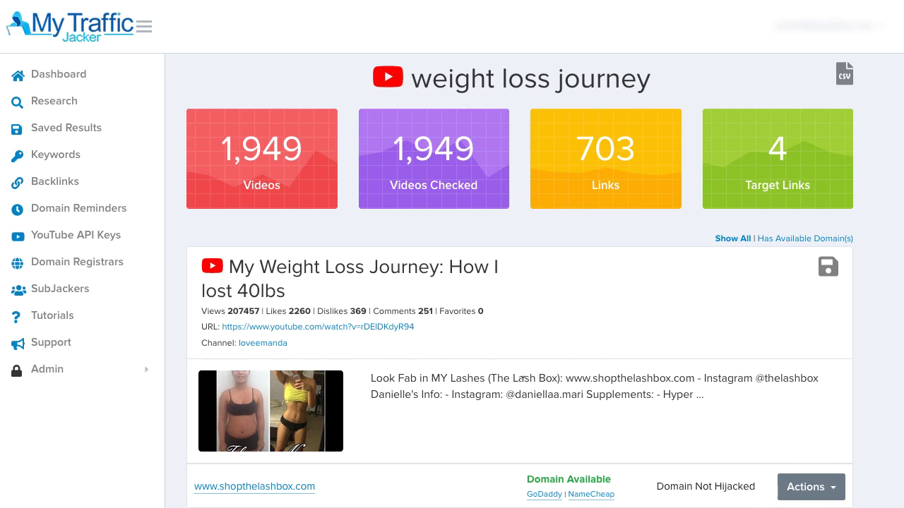
drag(566, 374, 666, 373)
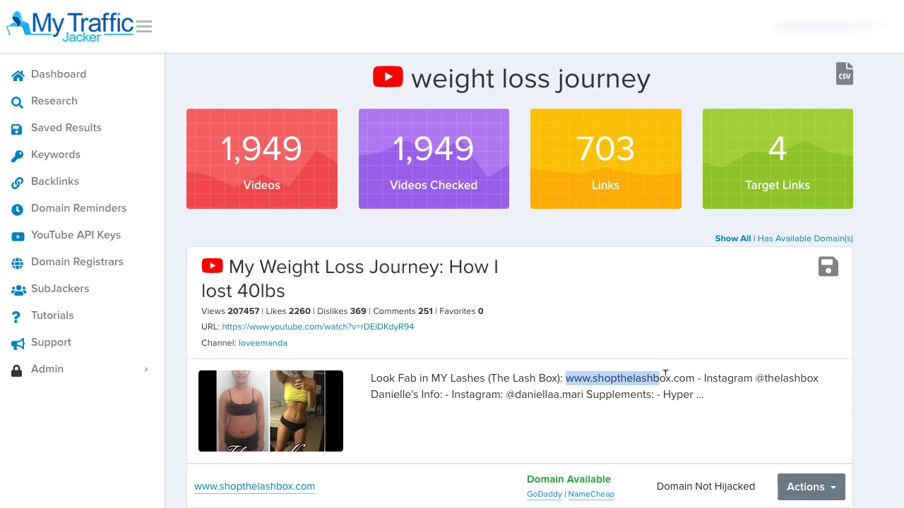
click(679, 375)
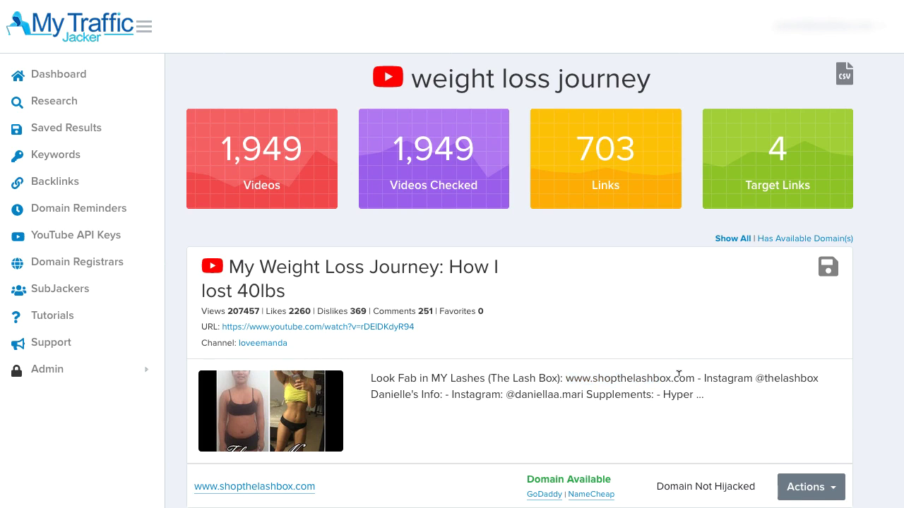
scroll(815, 372, down, 1)
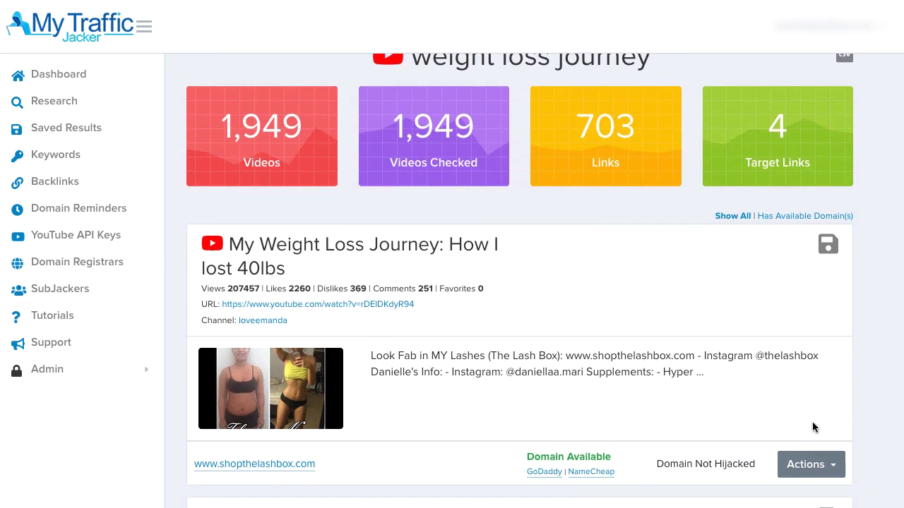
- Examine the description link and domain status of the video "My Weight Loss Journey - How I lost over 200lbs - Episode 1"
scroll(771, 212, down, 2)
scroll(776, 206, up, 1)
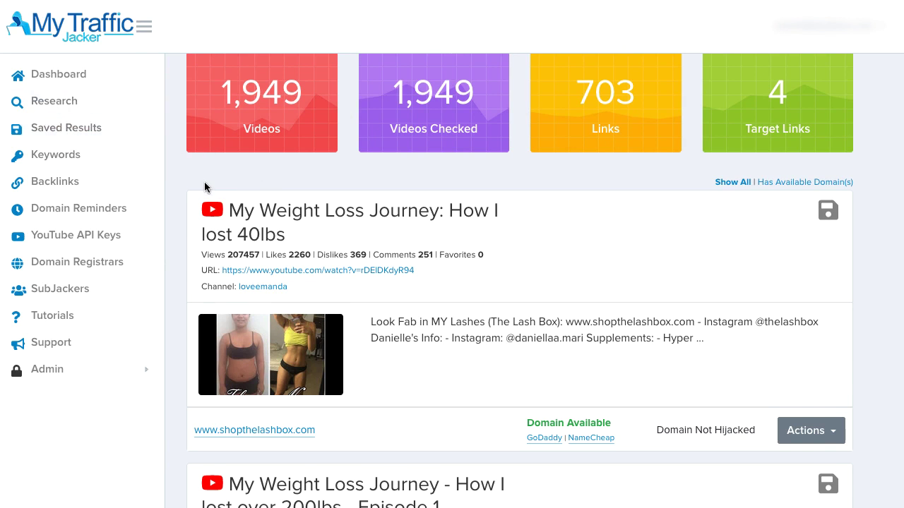
scroll(586, 212, up, 1)
scroll(583, 198, down, 5)
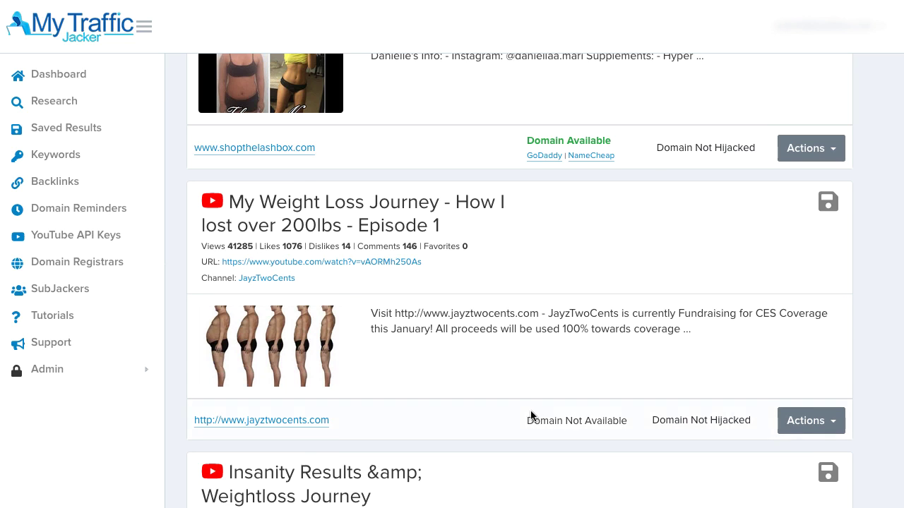
drag(527, 420, 556, 422)
click(627, 422)
click(556, 421)
drag(394, 313, 538, 311)
click(538, 313)
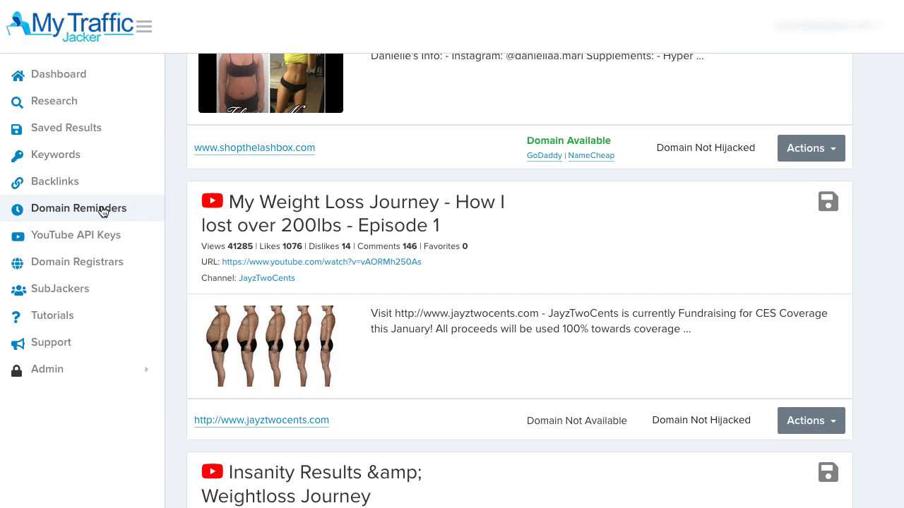
scroll(540, 317, down, 1)
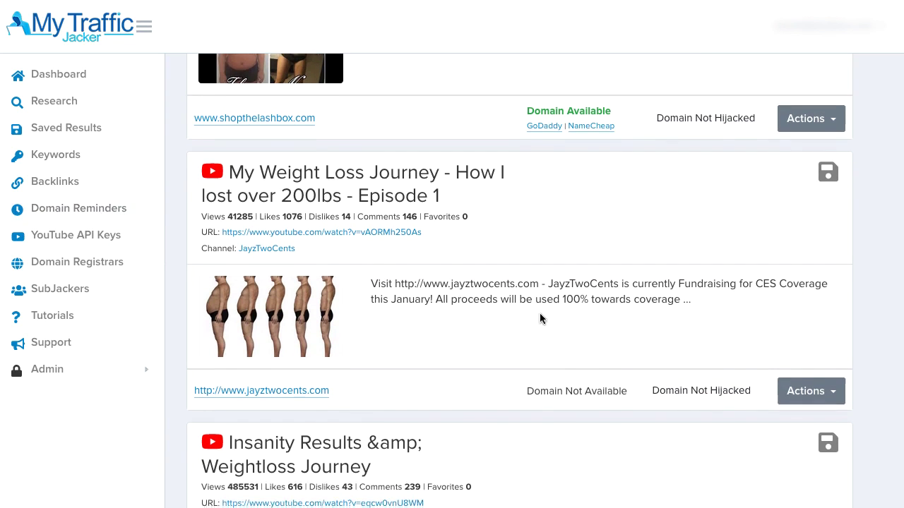
- Filter the YouTube research results to videos that have available domains
scroll(539, 319, up, 5)
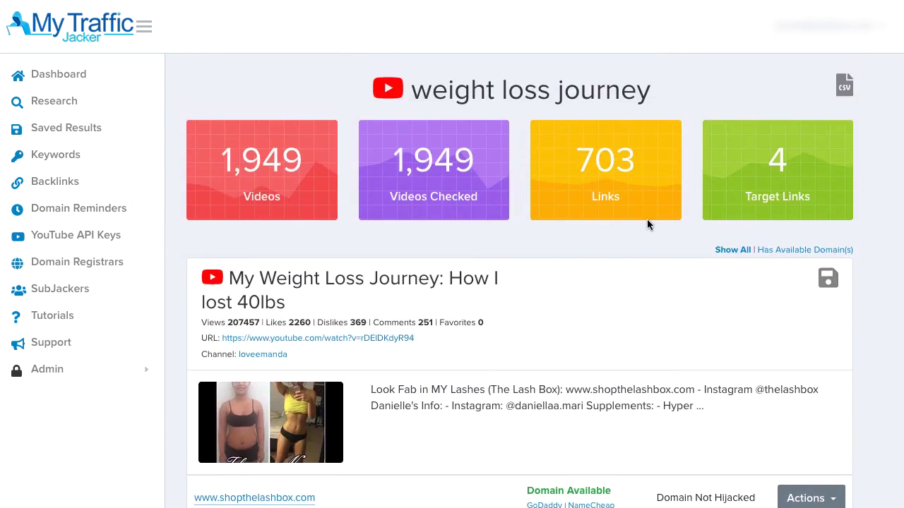
click(818, 253)
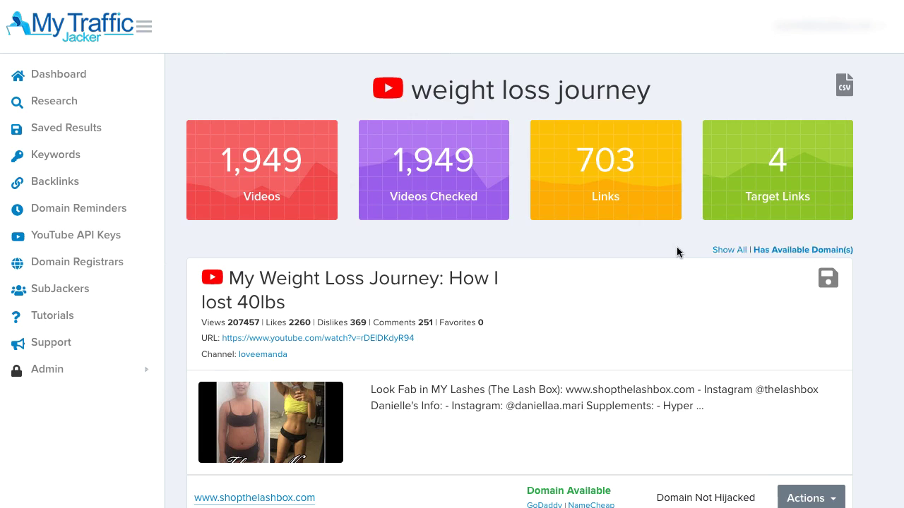
scroll(676, 252, down, 1)
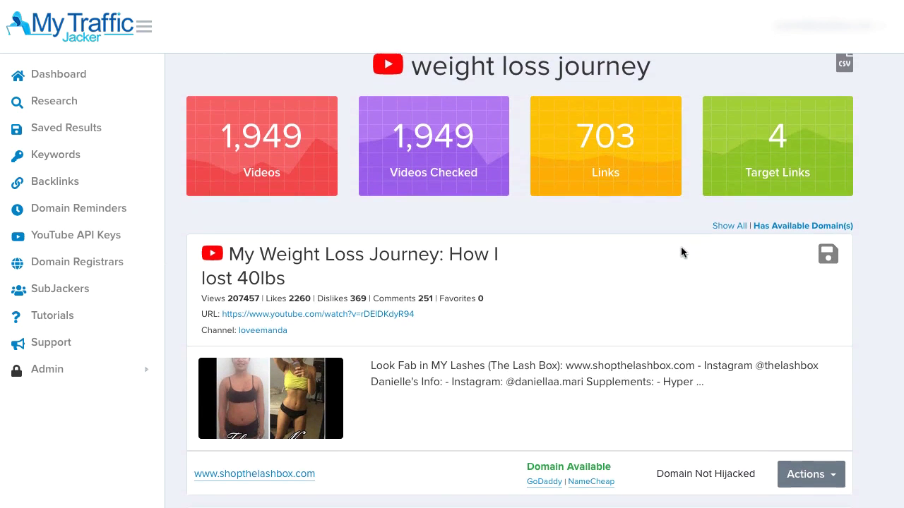
scroll(392, 315, down, 2)
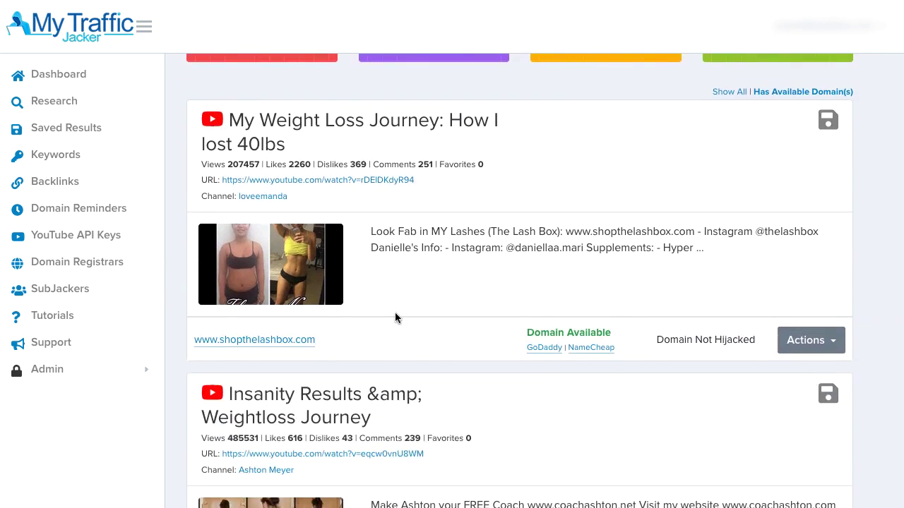
- Review the view count of the "Insanity Results" video and look up its coachashton.net domain on GoDaddy
scroll(395, 316, down, 2)
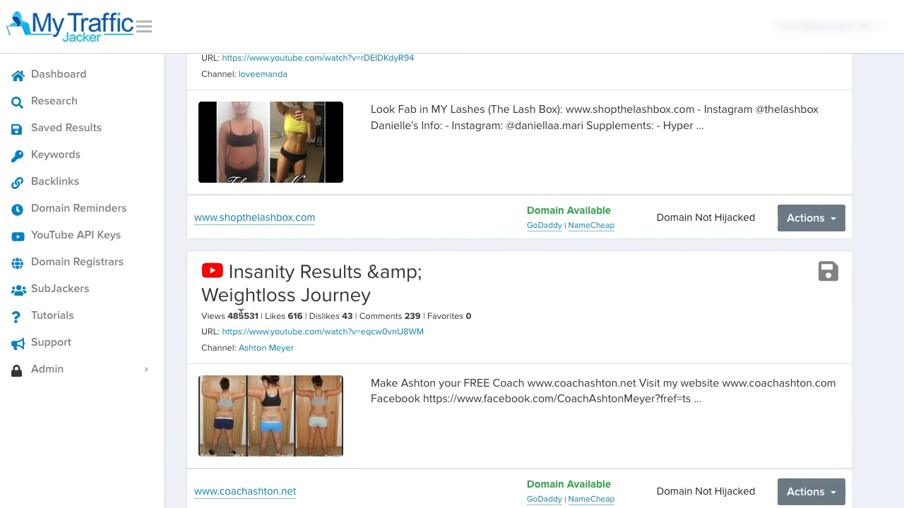
drag(227, 316, 259, 316)
click(283, 322)
click(590, 502)
click(550, 500)
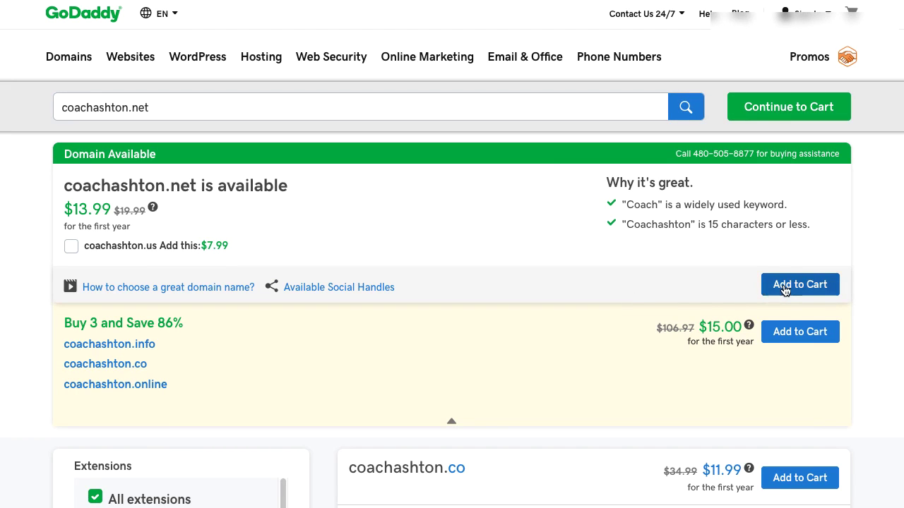
- Return to the My Traffic Jacker research list and start a new research with the keyword "weight loss journey"
click(198, 0)
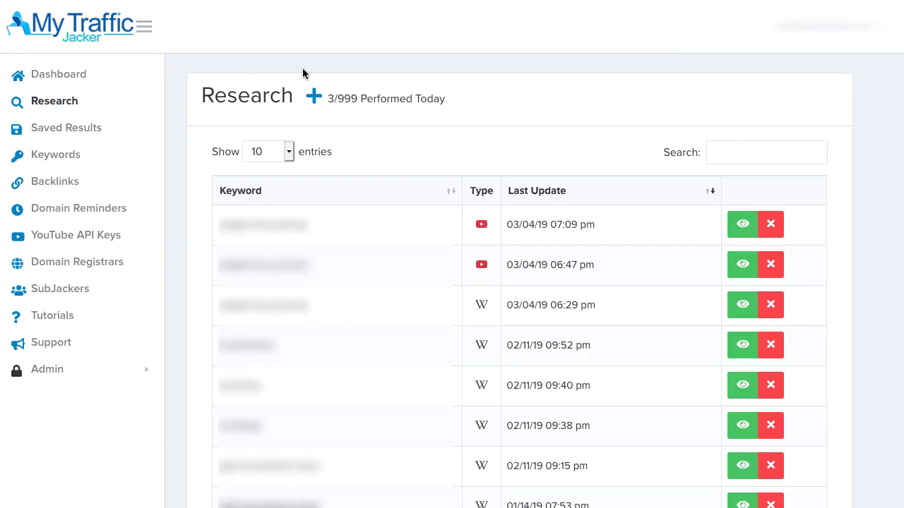
click(314, 103)
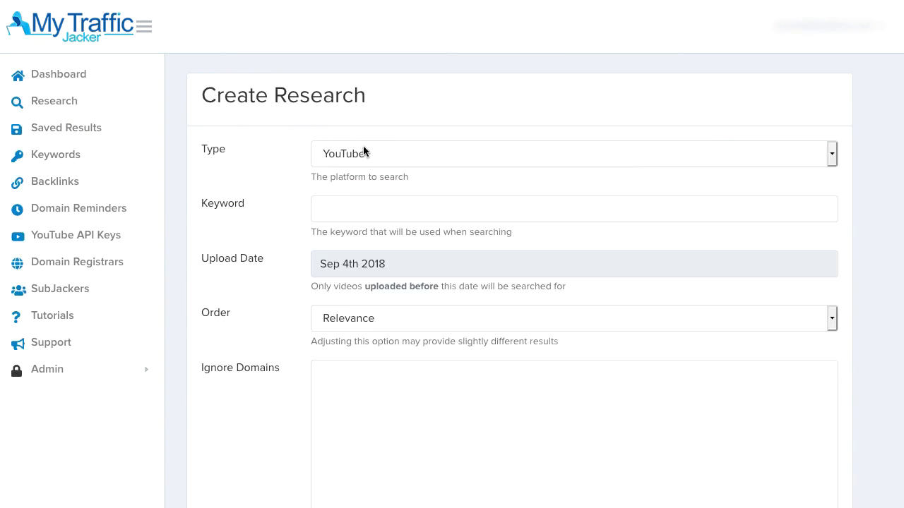
click(370, 204)
text(weight)
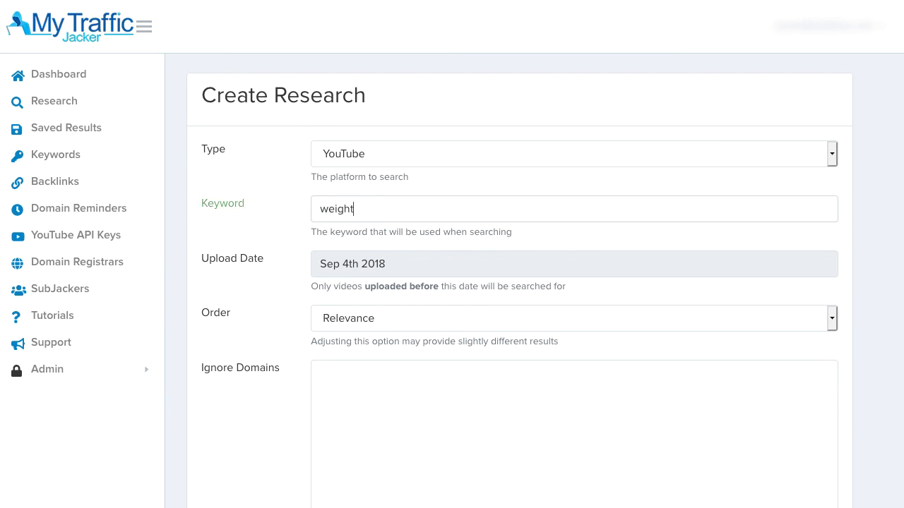
text( loss journey)
drag(424, 204, 325, 195)
click(445, 204)
- Set the platform type to Wikipedia, leave the ignored domains empty and create the research
click(459, 155)
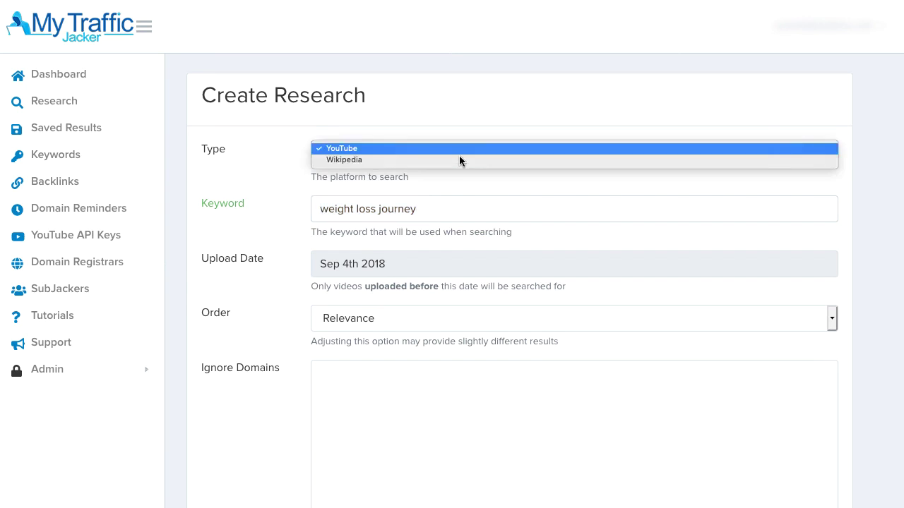
click(457, 161)
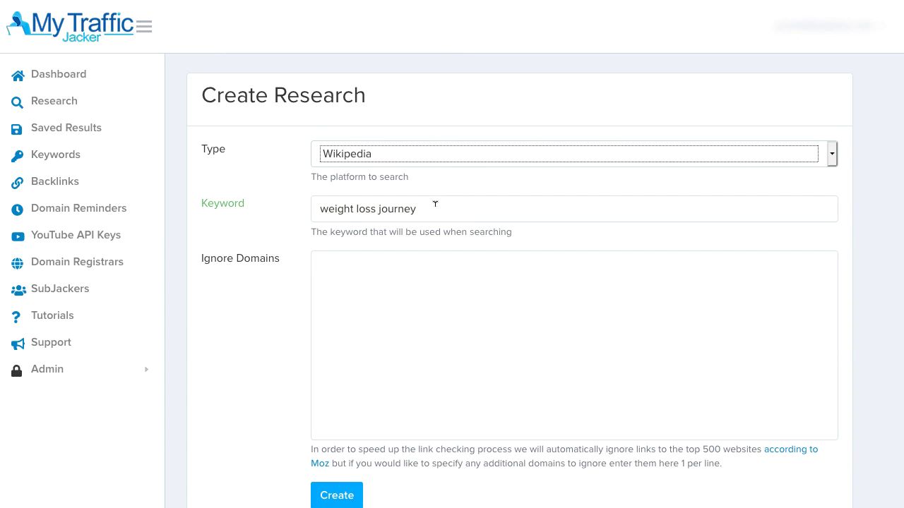
click(438, 153)
click(438, 150)
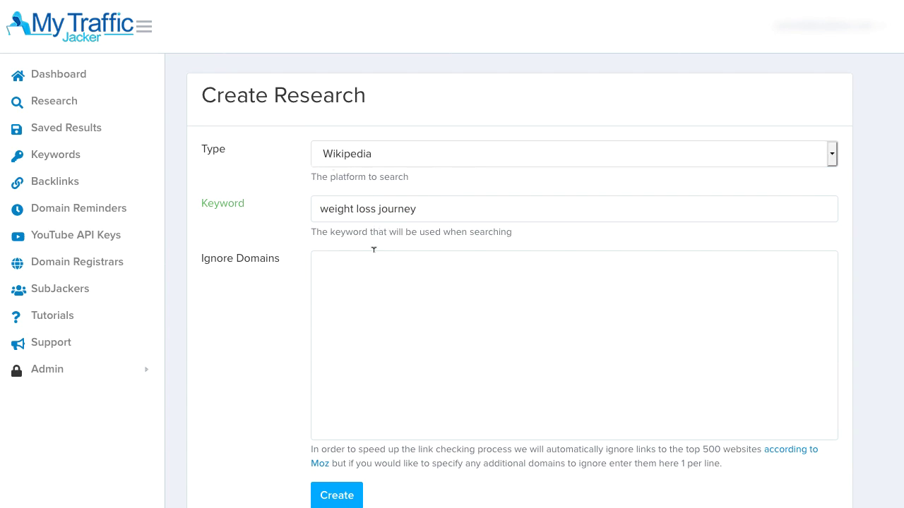
scroll(327, 263, down, 1)
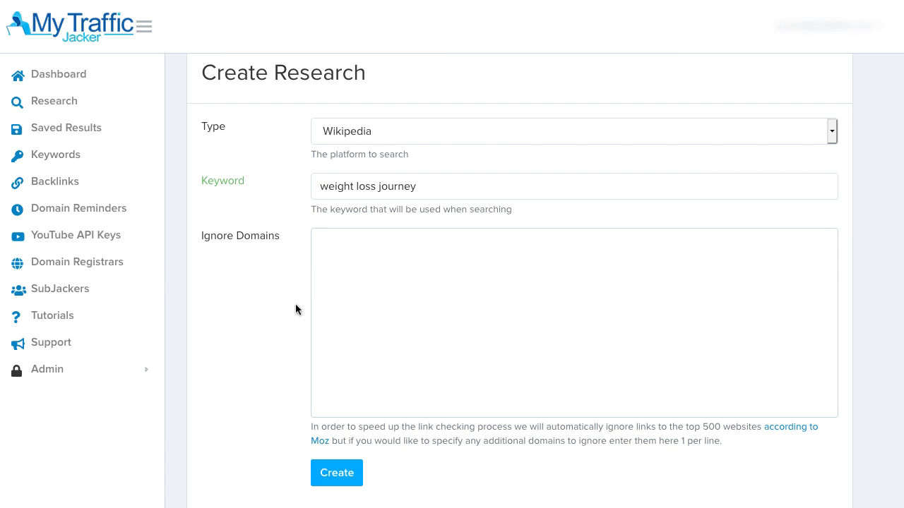
click(336, 474)
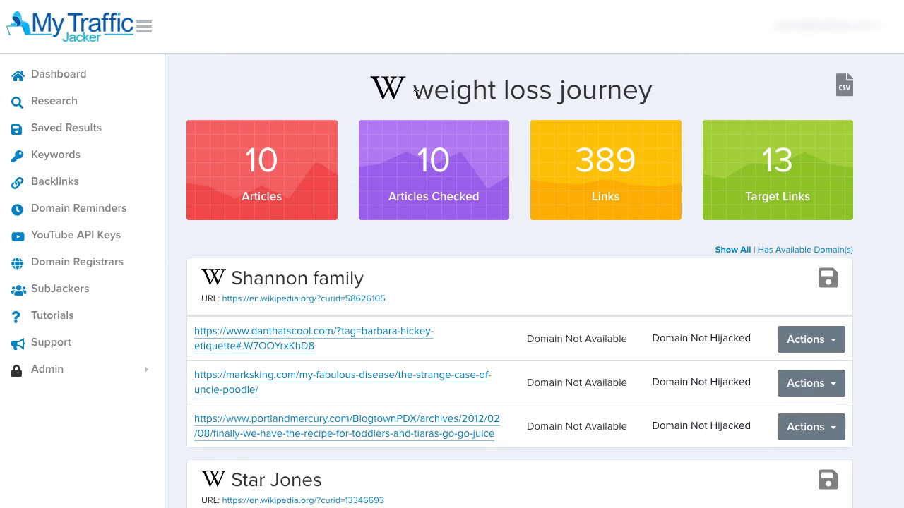
- Examine the Wikipedia research totals and the listed articles with their outgoing links and domain availability
scroll(315, 182, down, 1)
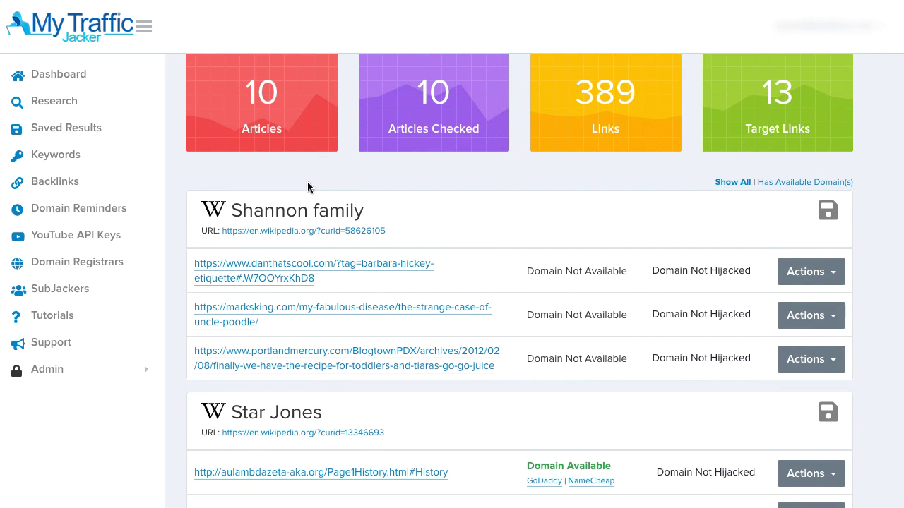
scroll(309, 182, down, 1)
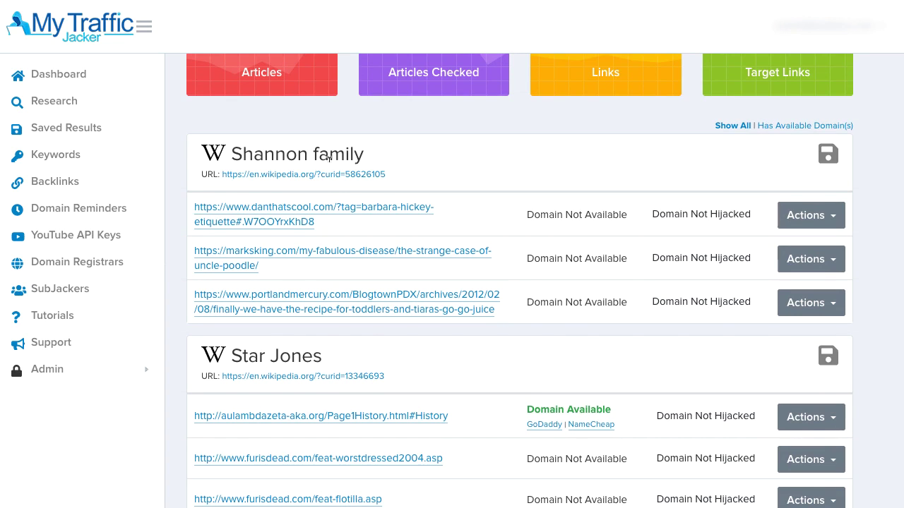
scroll(328, 161, down, 2)
scroll(278, 219, down, 1)
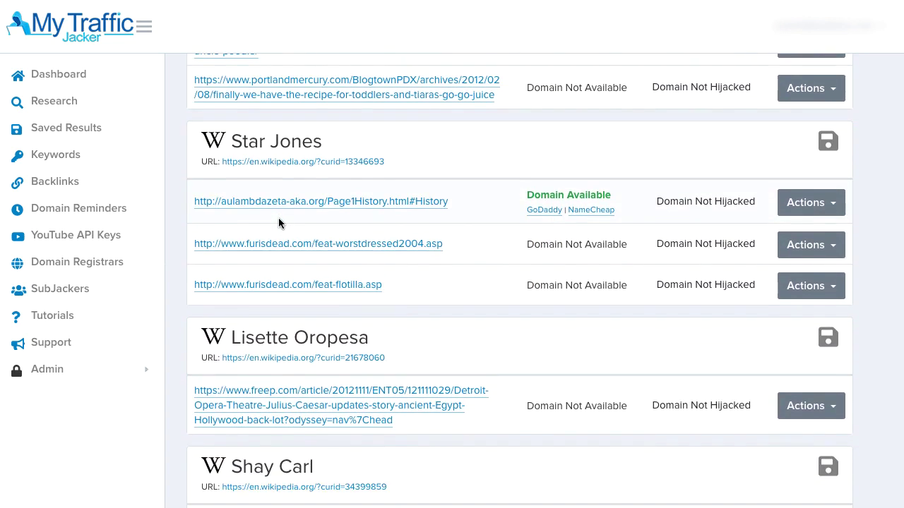
scroll(280, 221, down, 1)
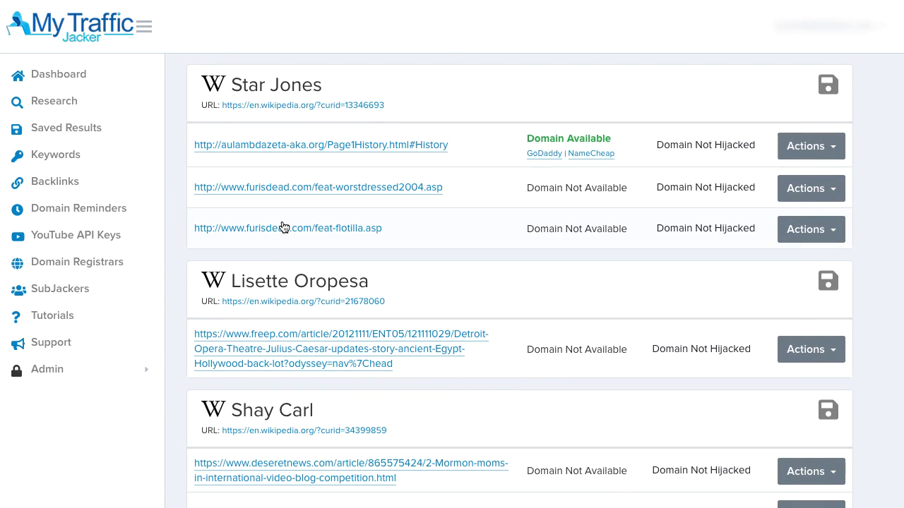
scroll(282, 226, down, 1)
scroll(285, 212, down, 1)
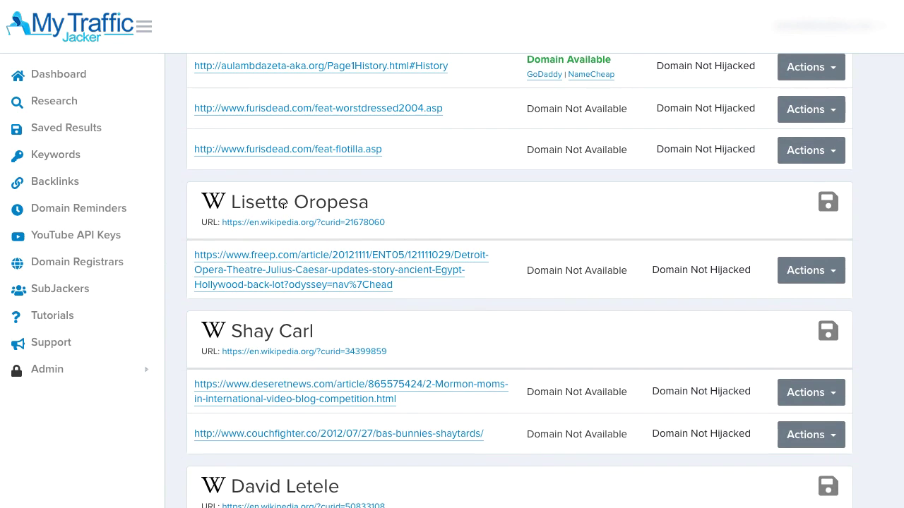
scroll(285, 208, down, 2)
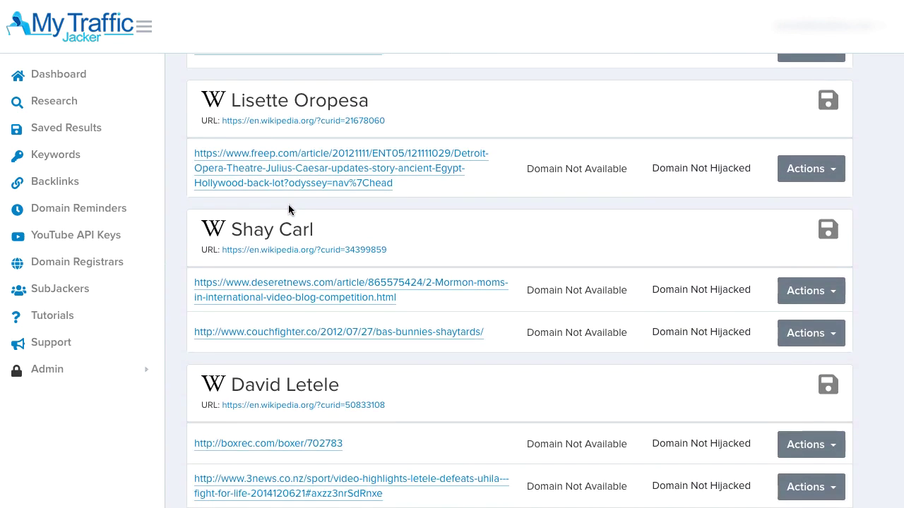
scroll(288, 204, down, 3)
scroll(290, 203, up, 15)
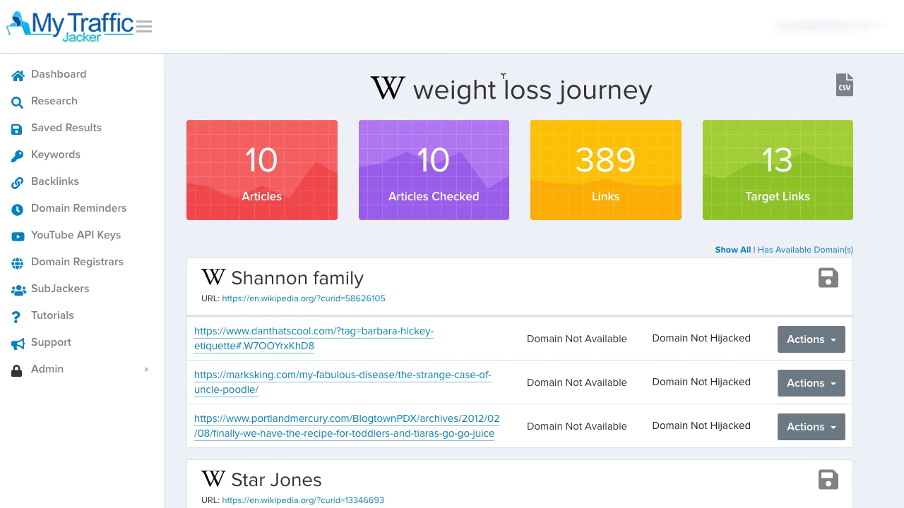
- Compare the domain availability of the three outgoing links listed under the Star Jones article
scroll(399, 275, down, 3)
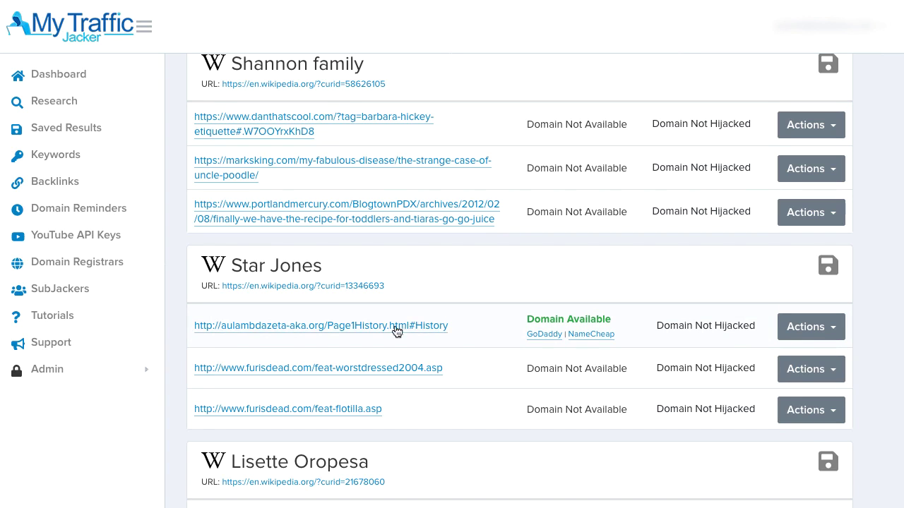
drag(549, 368, 592, 369)
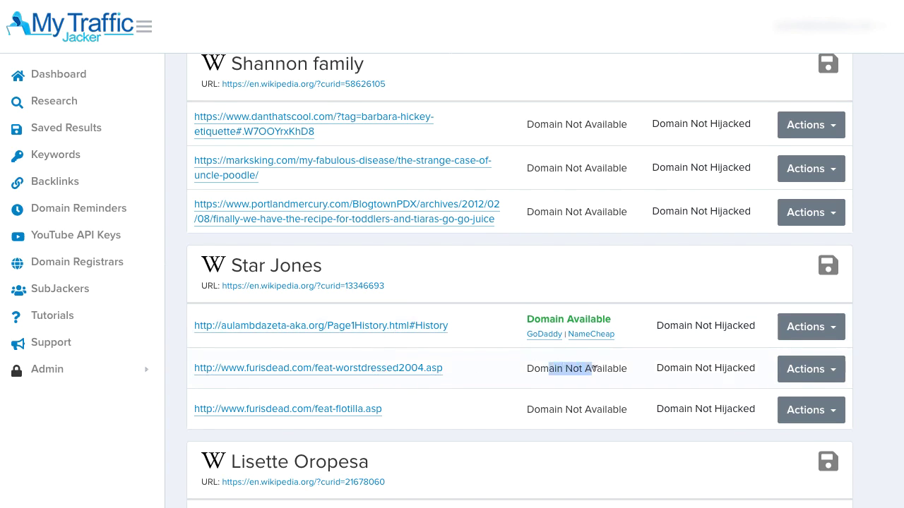
click(557, 368)
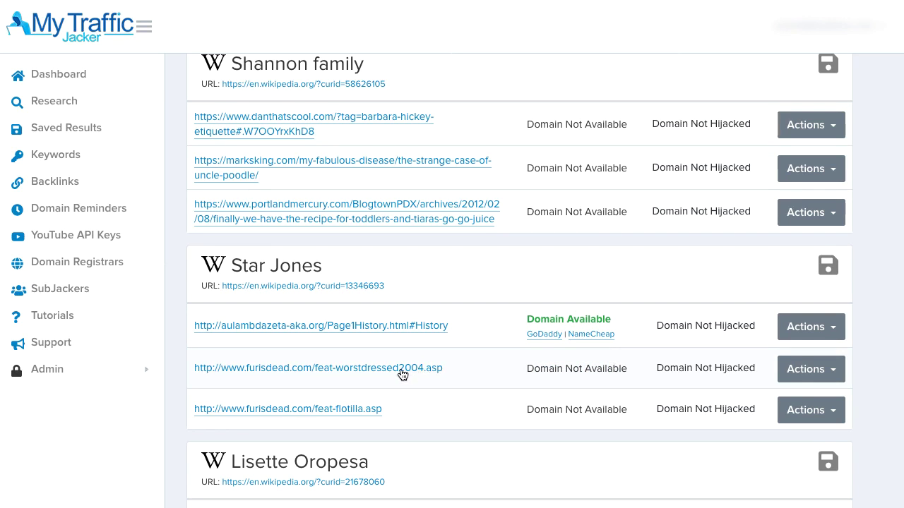
click(369, 409)
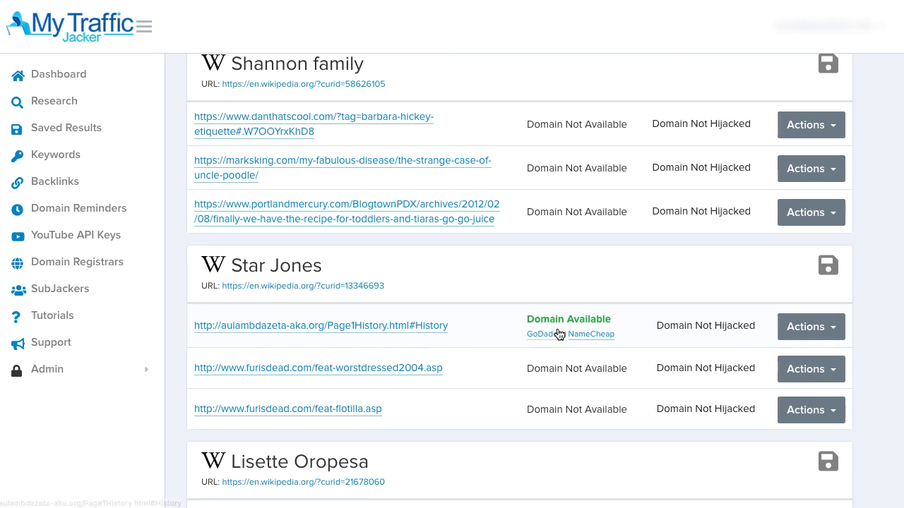
scroll(591, 384, up, 3)
scroll(600, 353, down, 4)
scroll(612, 315, up, 3)
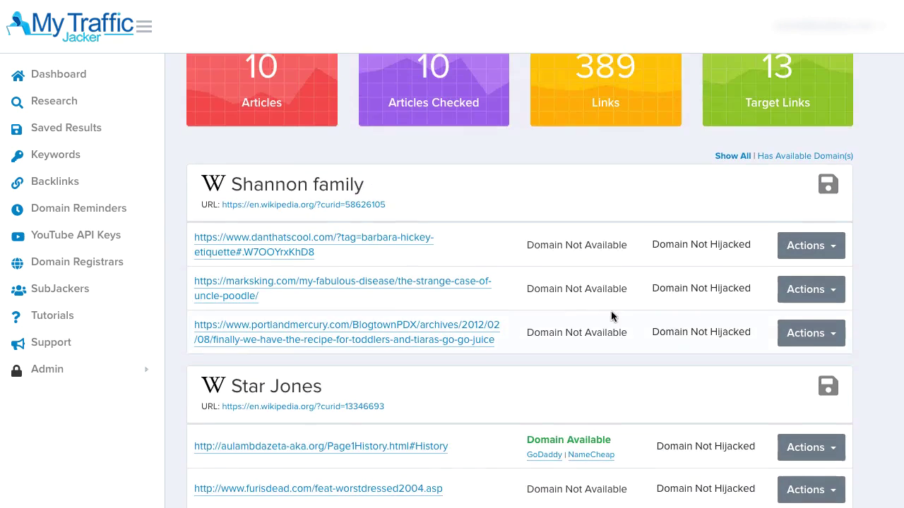
- Filter the Wikipedia results to articles with available domains and open the Star Jones Wikipedia page
click(784, 161)
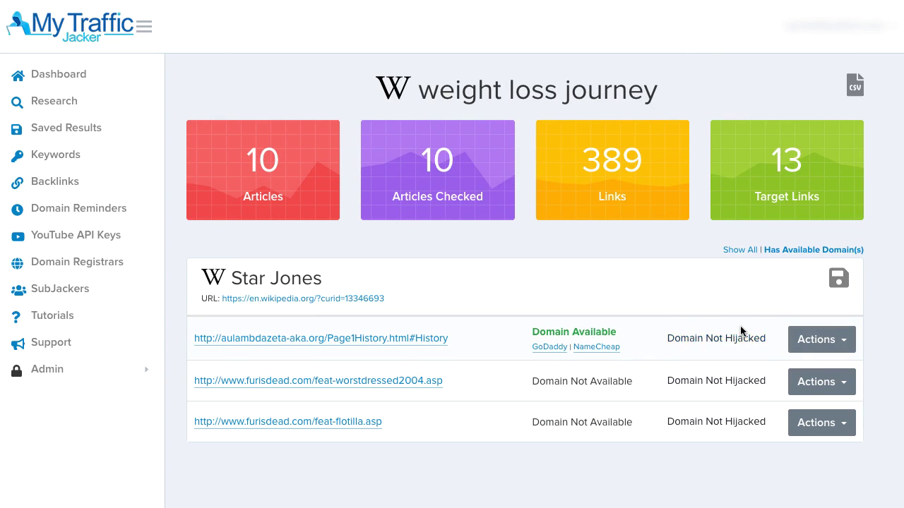
click(585, 347)
click(309, 300)
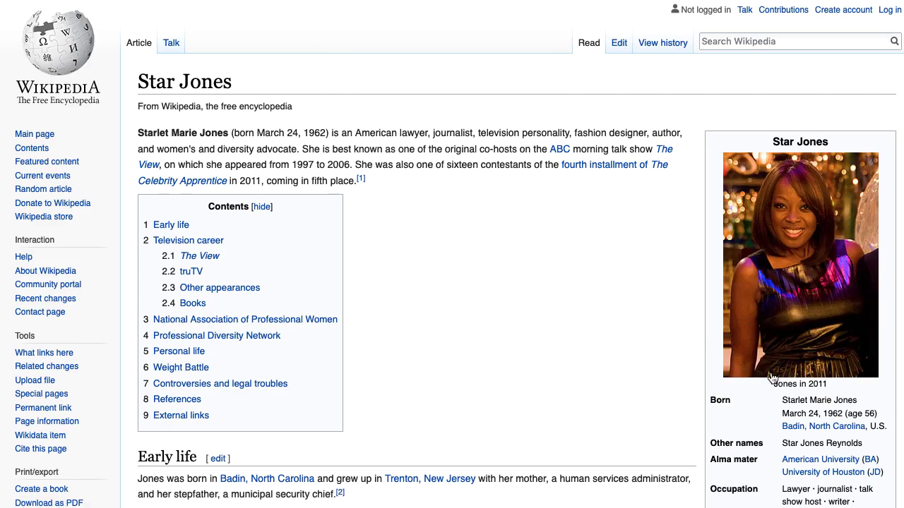
- Search the Star Jones article for "weight" and highlight the weight loss mention in The View section
scroll(664, 353, down, 1)
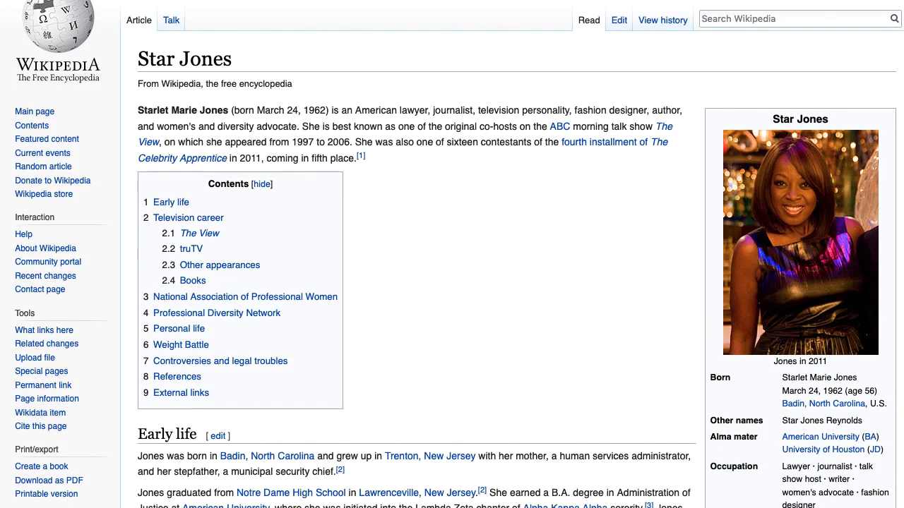
key(Return)
key(Return)
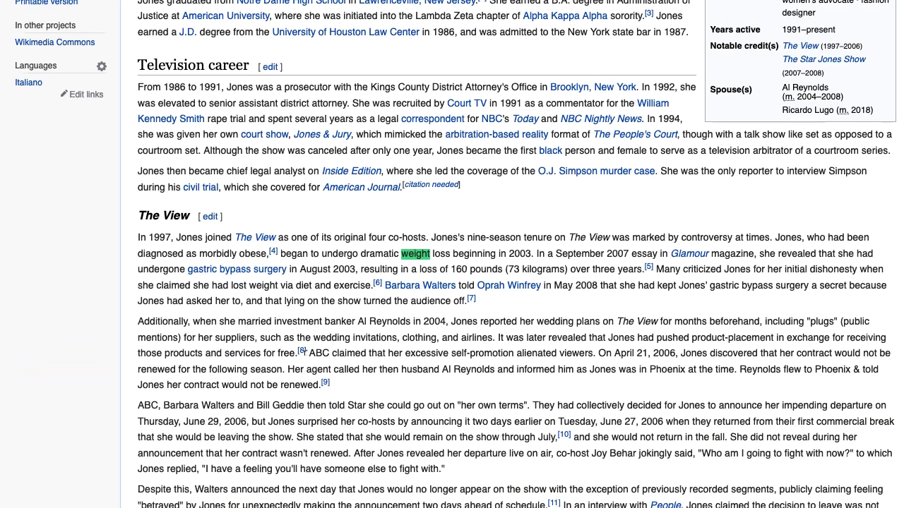
scroll(424, 244, down, 1)
drag(401, 233, 521, 233)
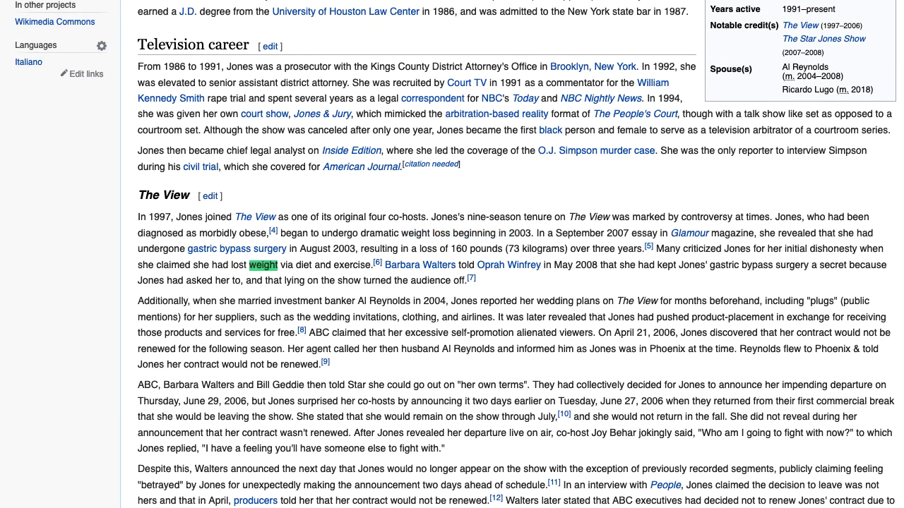
- Highlight the Weight Battle heading in the Star Jones article and review the section down to the References
drag(138, 222, 217, 221)
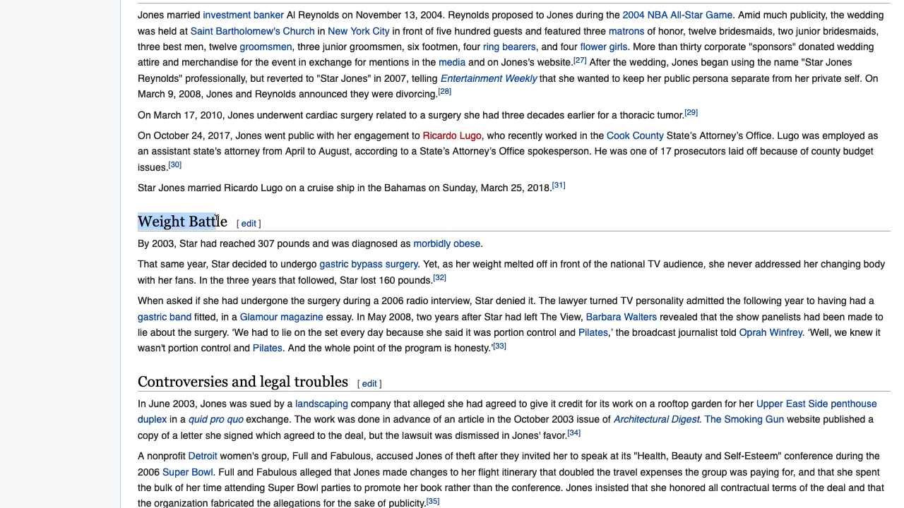
scroll(241, 205, down, 3)
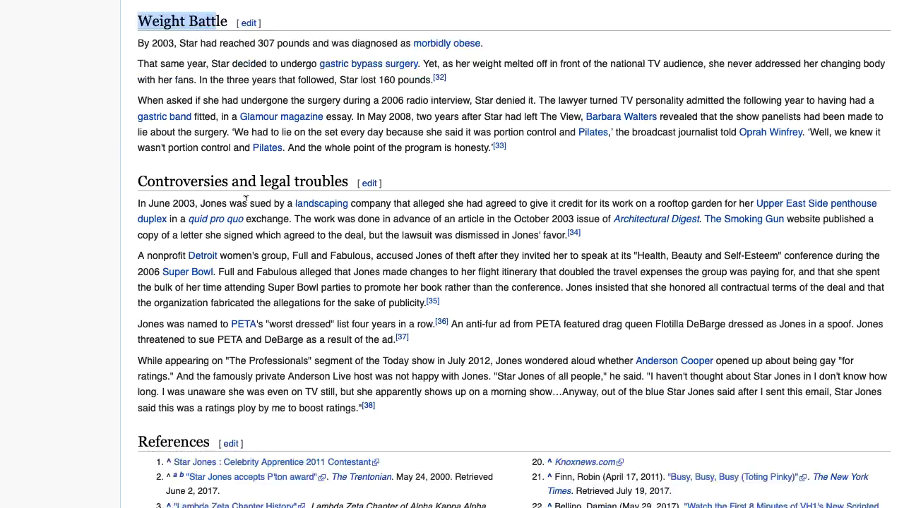
scroll(246, 200, down, 3)
- Search the article for "weight" and highlight the "Weight Loss Journey" wording in reference 4
key(ctrl+f)
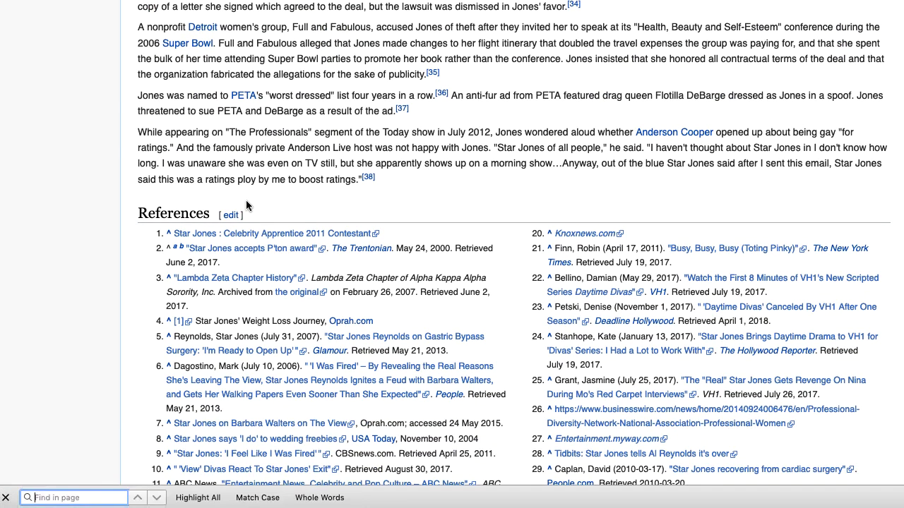
text(weight)
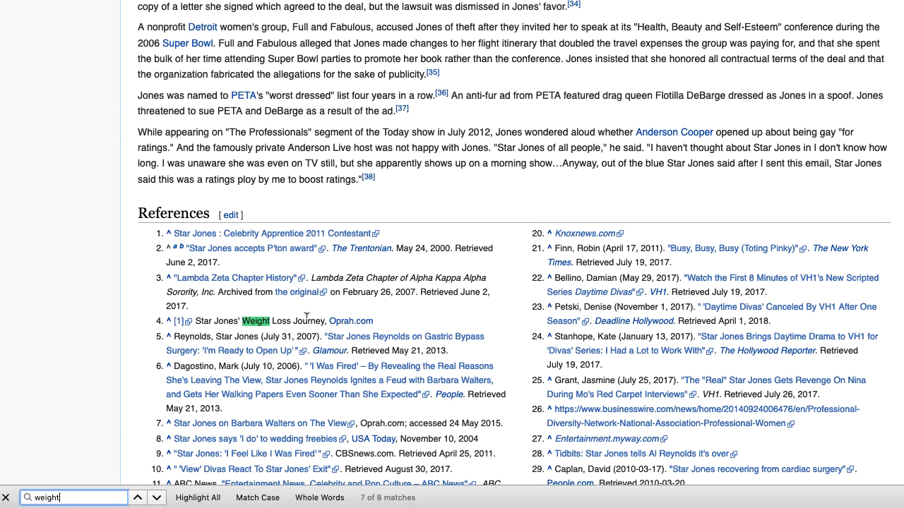
double_click(254, 320)
drag(290, 320, 315, 319)
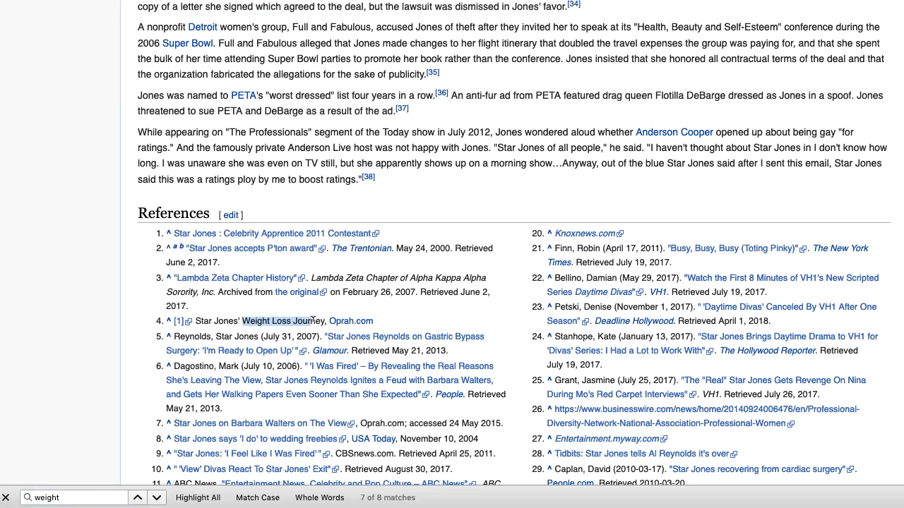
click(315, 319)
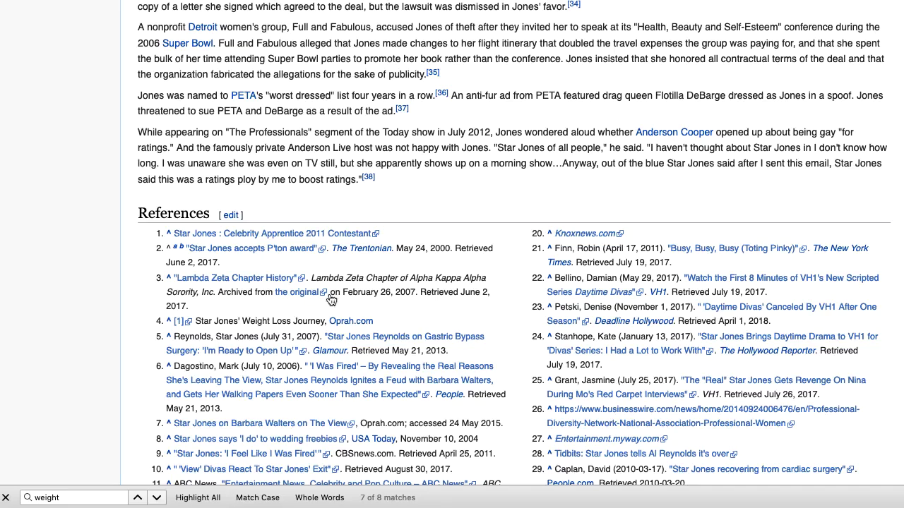
scroll(321, 273, up, 5)
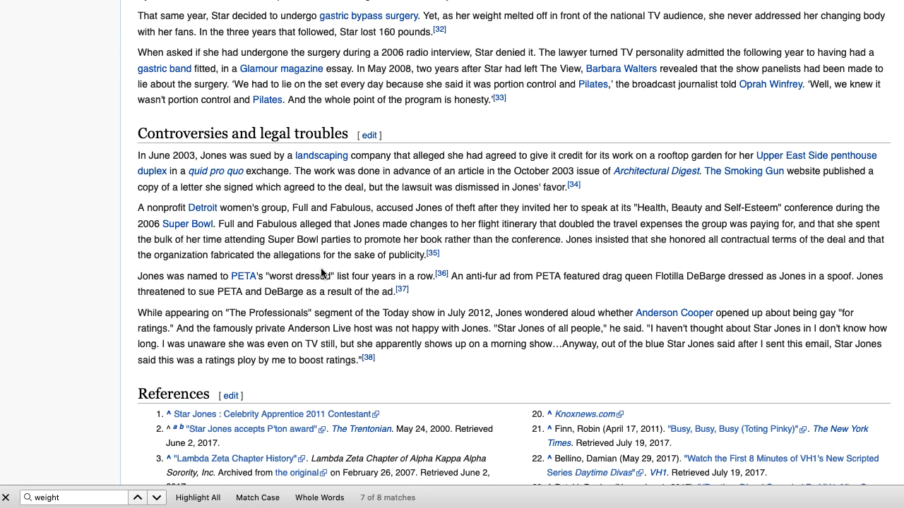
scroll(321, 273, down, 4)
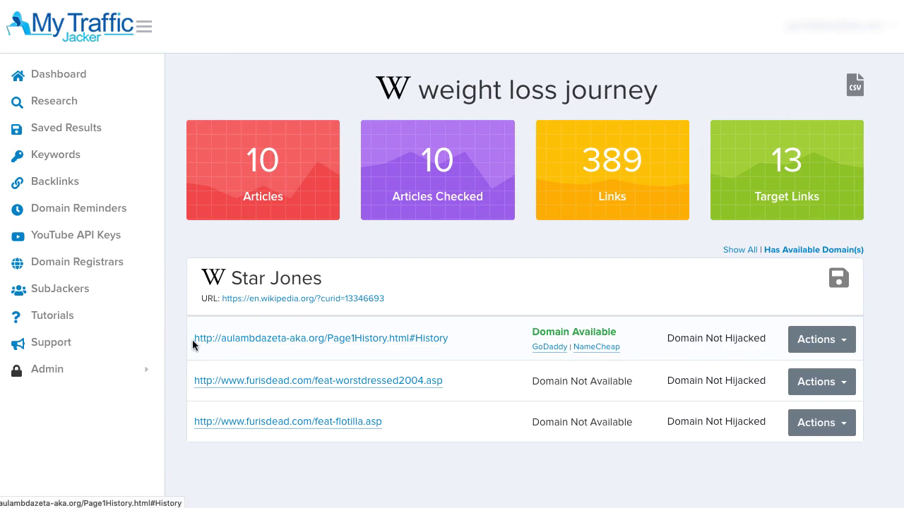
- Examine the aulambdazeta-aka.org root domain in Moz Link Explorer, covering domain authority, linking domains, top followed links and top pages
drag(195, 340, 324, 345)
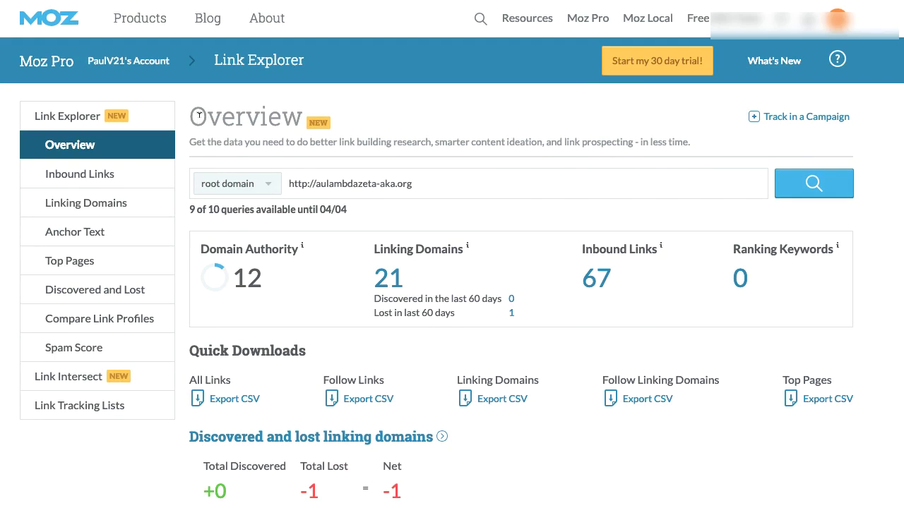
scroll(439, 185, down, 2)
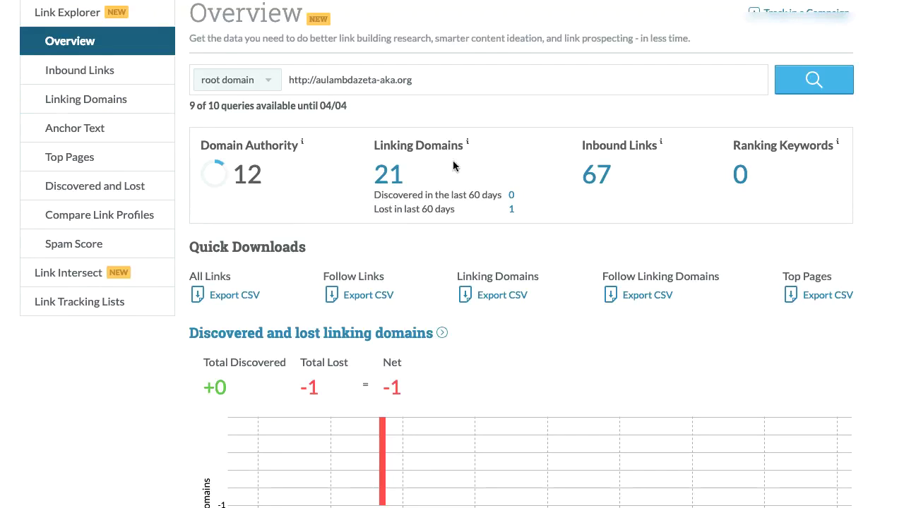
scroll(356, 274, down, 10)
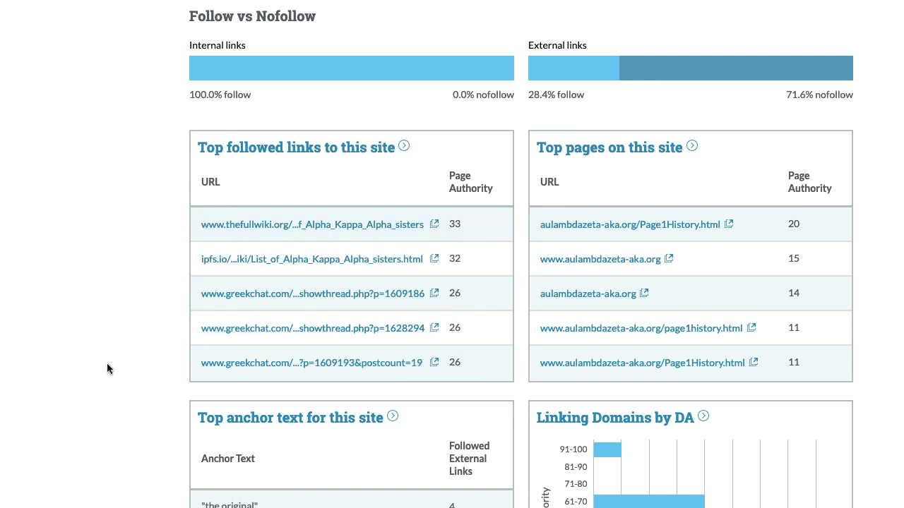
scroll(107, 369, down, 1)
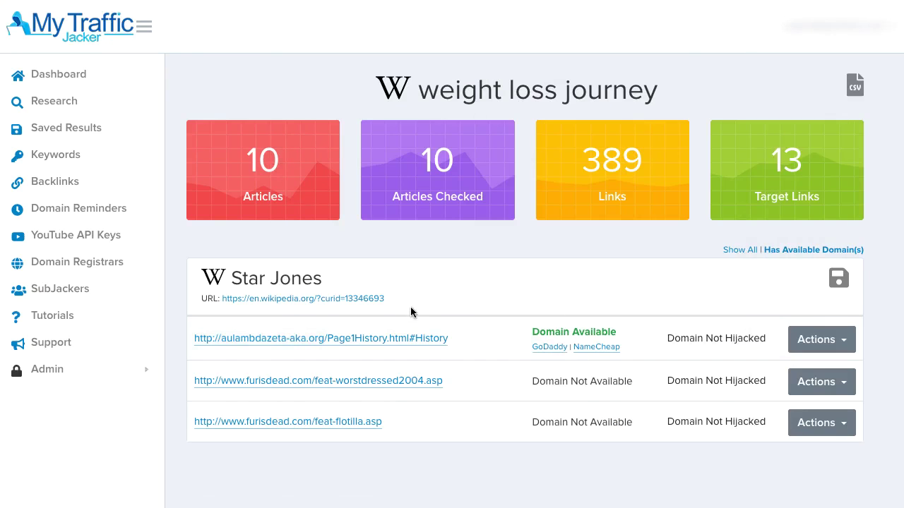
- Check the registration offers for aulambdazeta-aka.org at GoDaddy and NameCheap, and return to the weight loss journey results in My Traffic Jacker
click(594, 351)
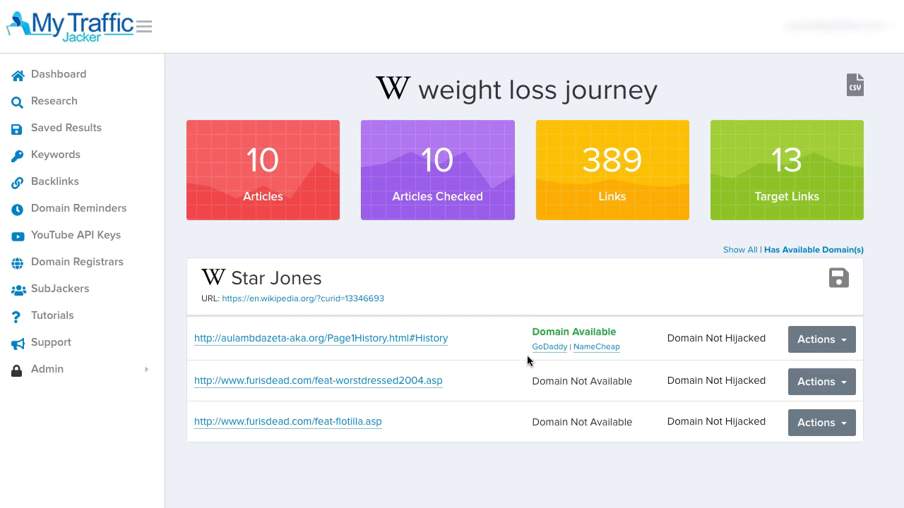
click(539, 346)
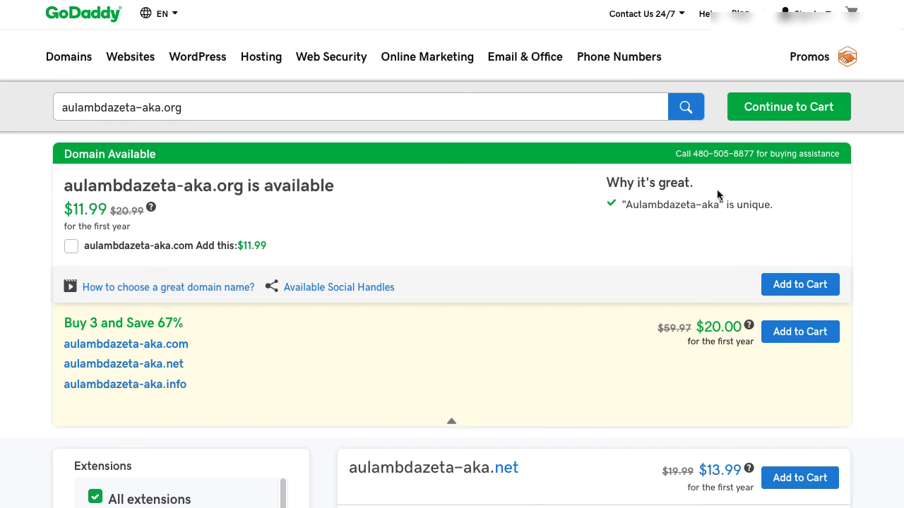
click(815, 285)
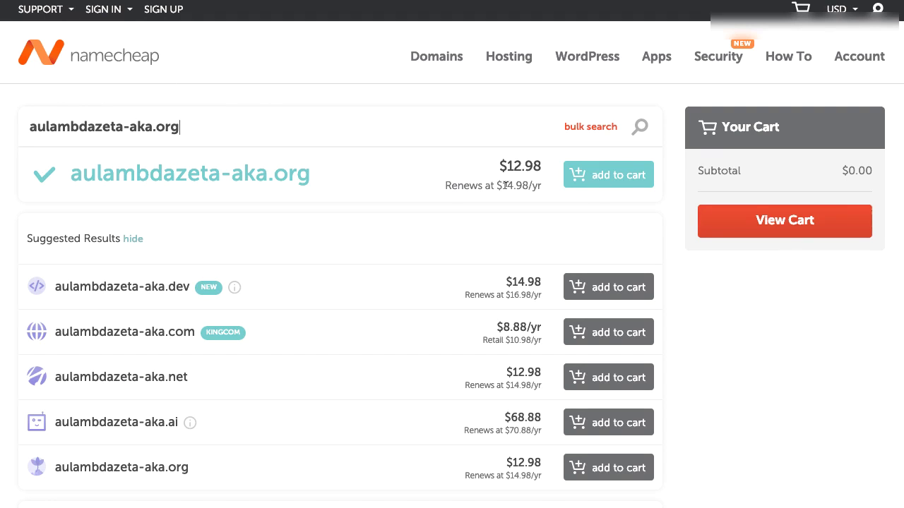
click(105, 9)
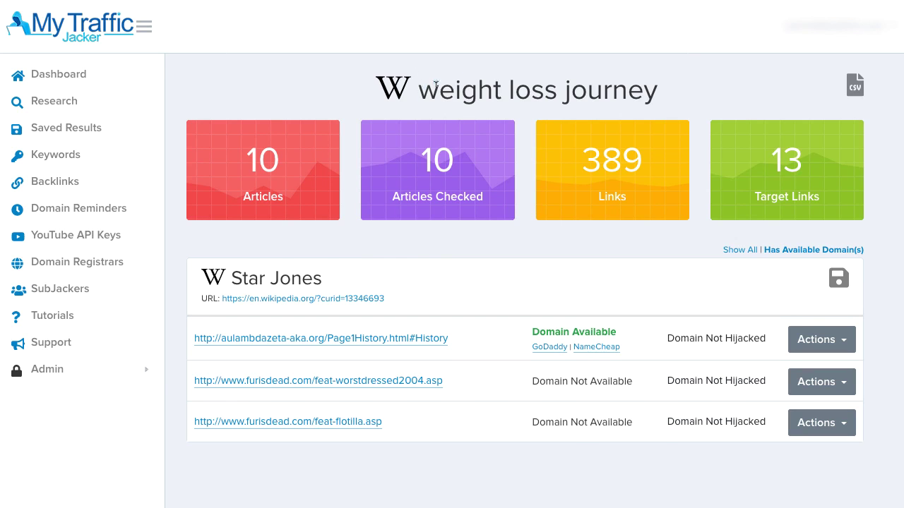
drag(420, 89, 646, 86)
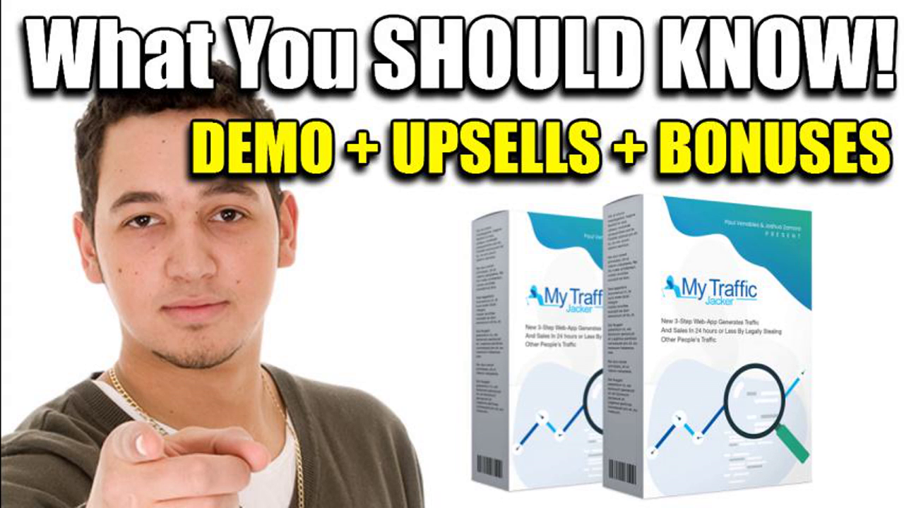